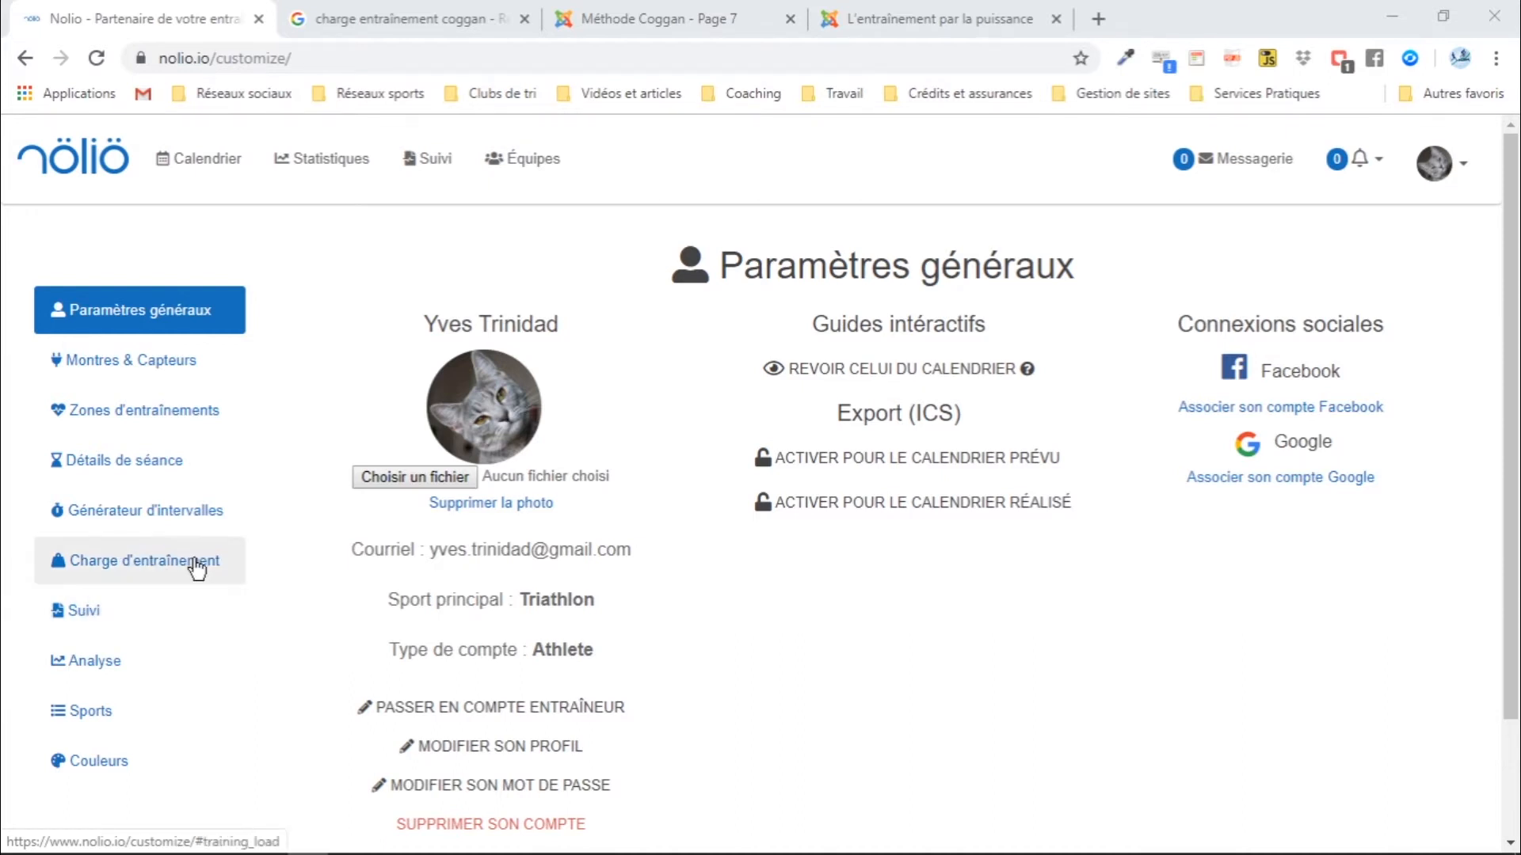
Open the Suivi customization settings and look over the tracking categories and their variables
{"action": "left_click", "coordinate": [75, 608]}
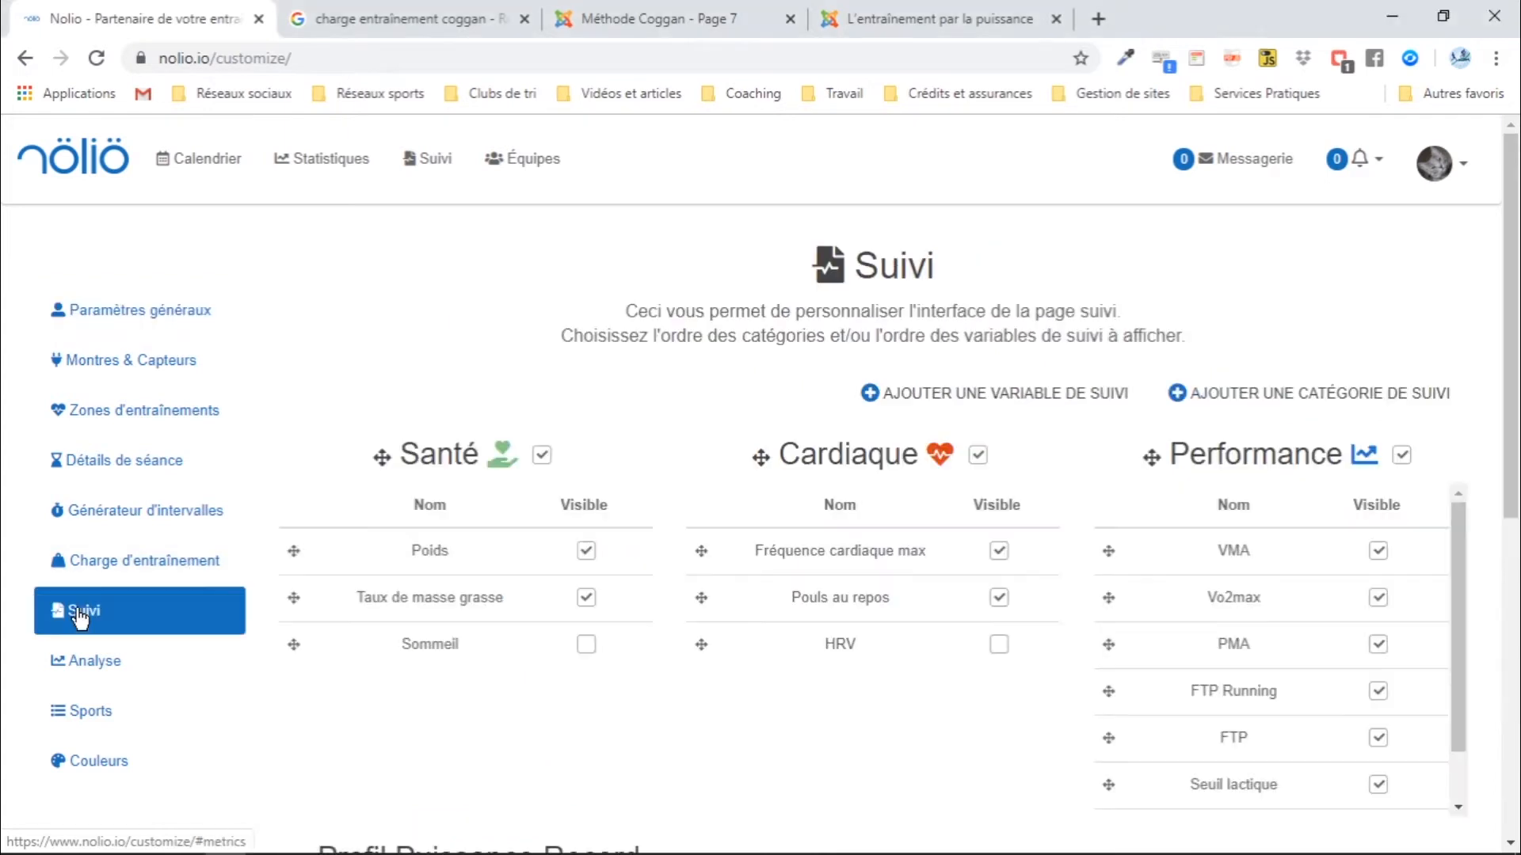
{"action": "scroll", "coordinate": [702, 611], "scroll_direction": "down", "scroll_amount": 4}
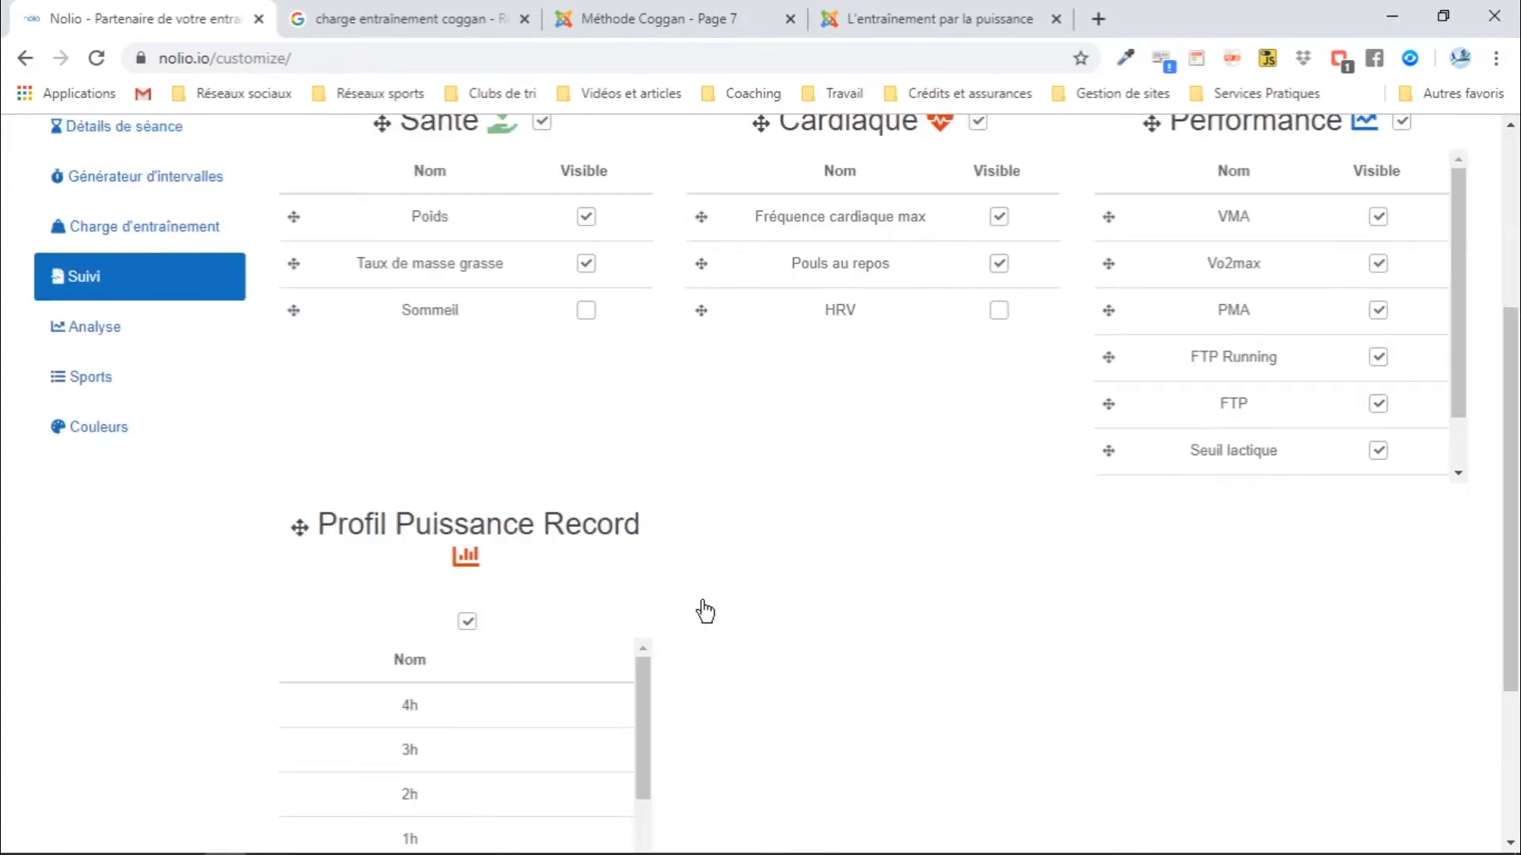
{"action": "scroll", "coordinate": [719, 515], "scroll_direction": "up", "scroll_amount": 3}
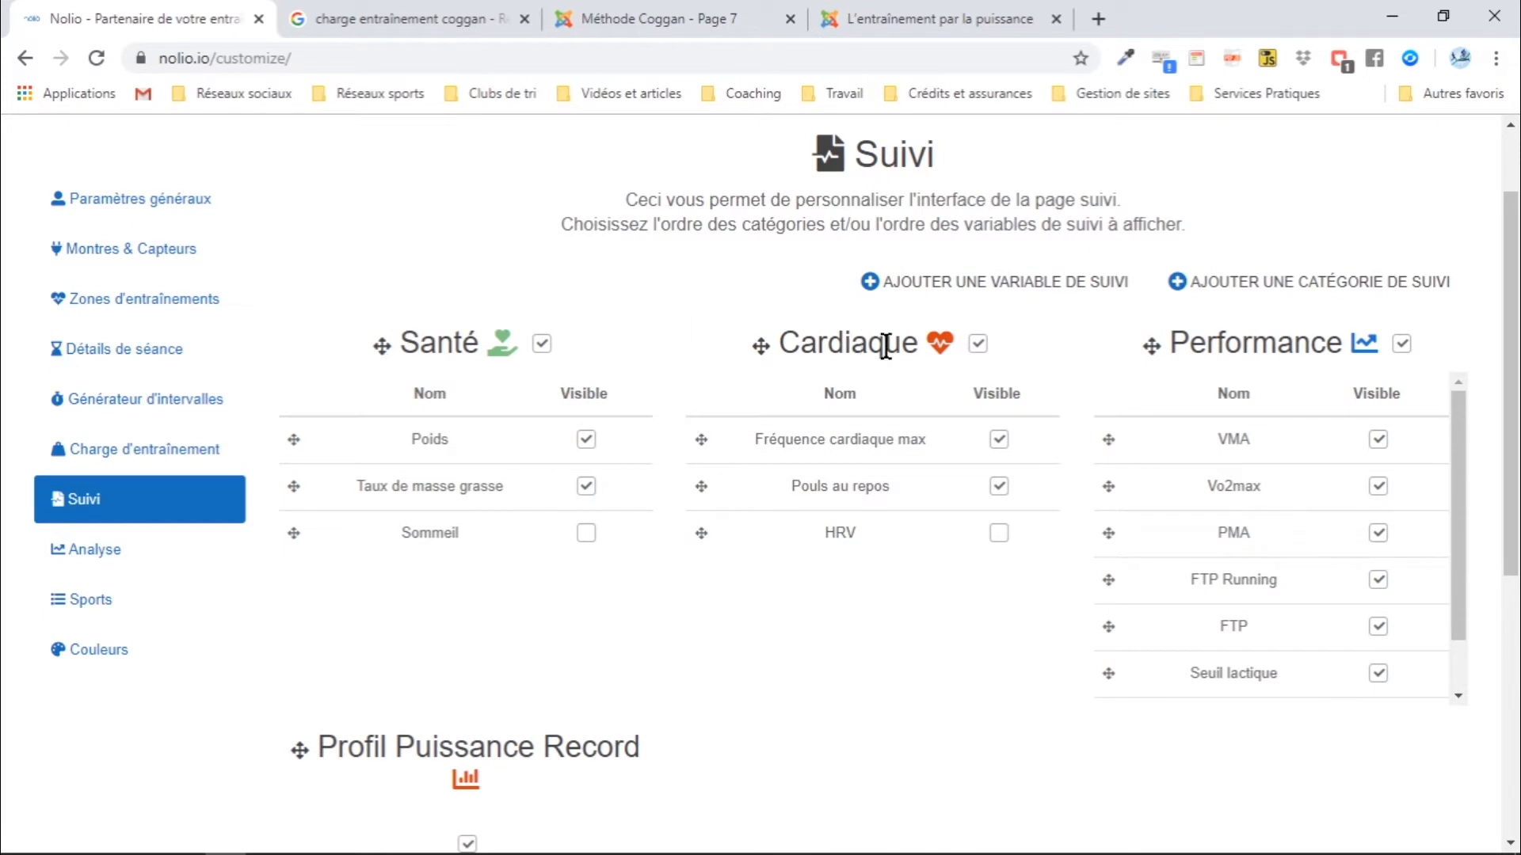
{"action": "scroll", "coordinate": [1220, 356], "scroll_direction": "down", "scroll_amount": 3}
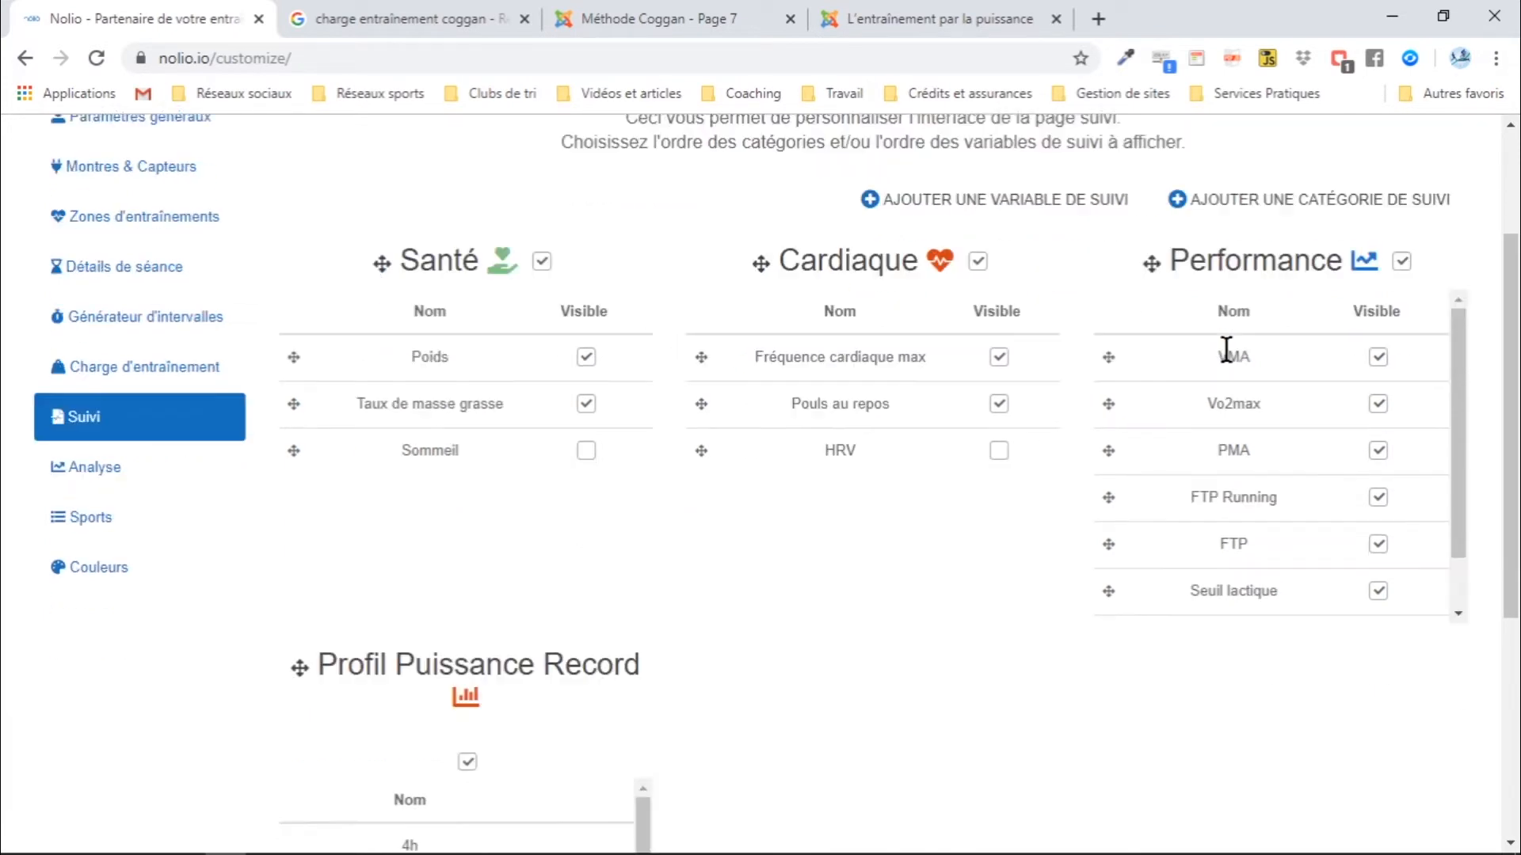
{"action": "scroll", "coordinate": [628, 510], "scroll_direction": "up", "scroll_amount": 4}
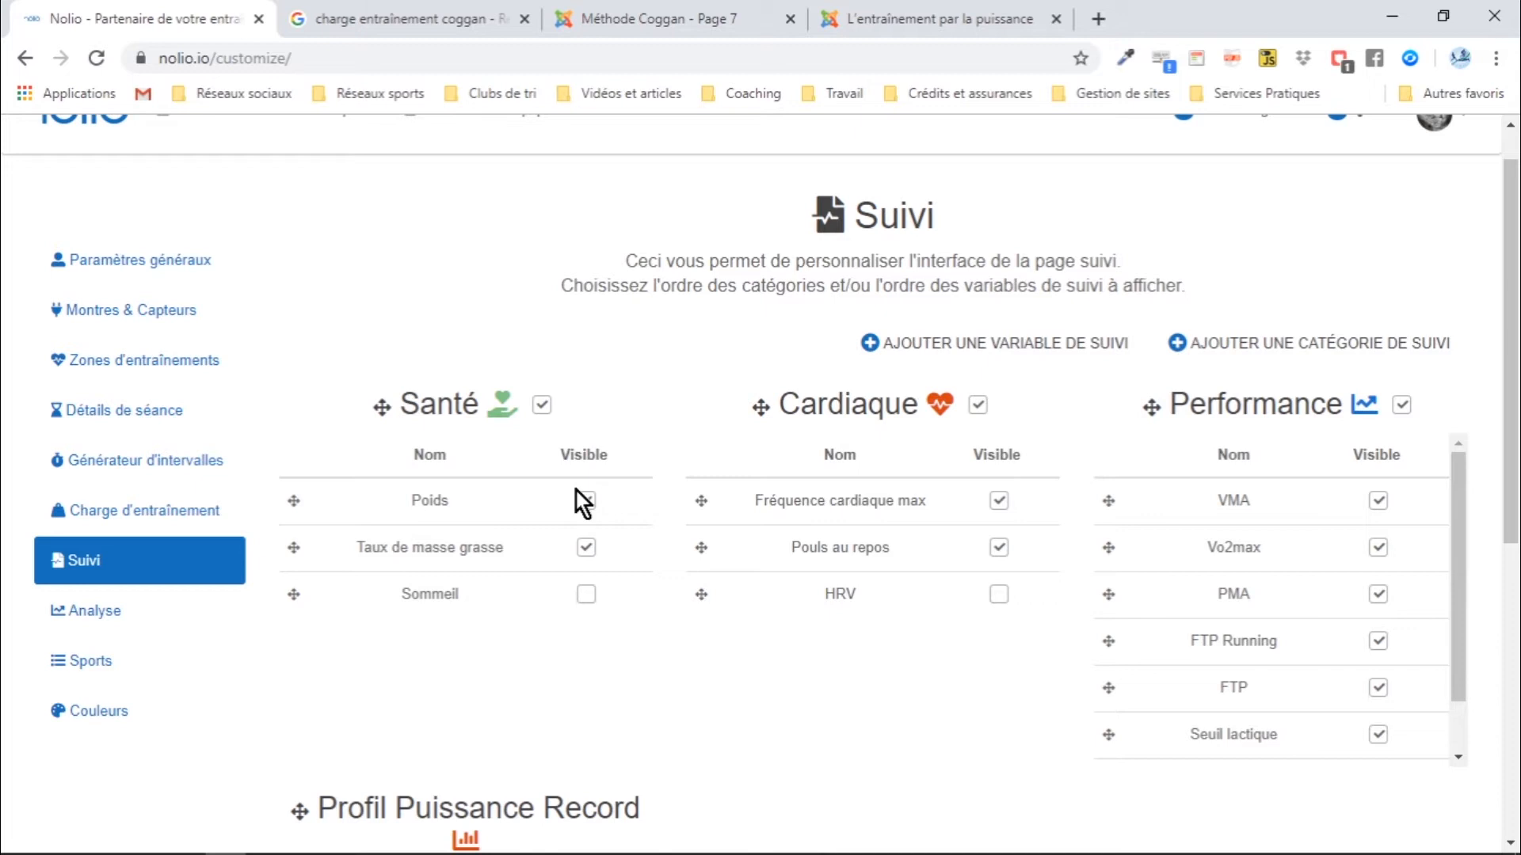
Make the Sommeil variable in the Santé category visible and hide it again
{"action": "left_click", "coordinate": [586, 548]}
{"action": "left_click", "coordinate": [586, 596]}
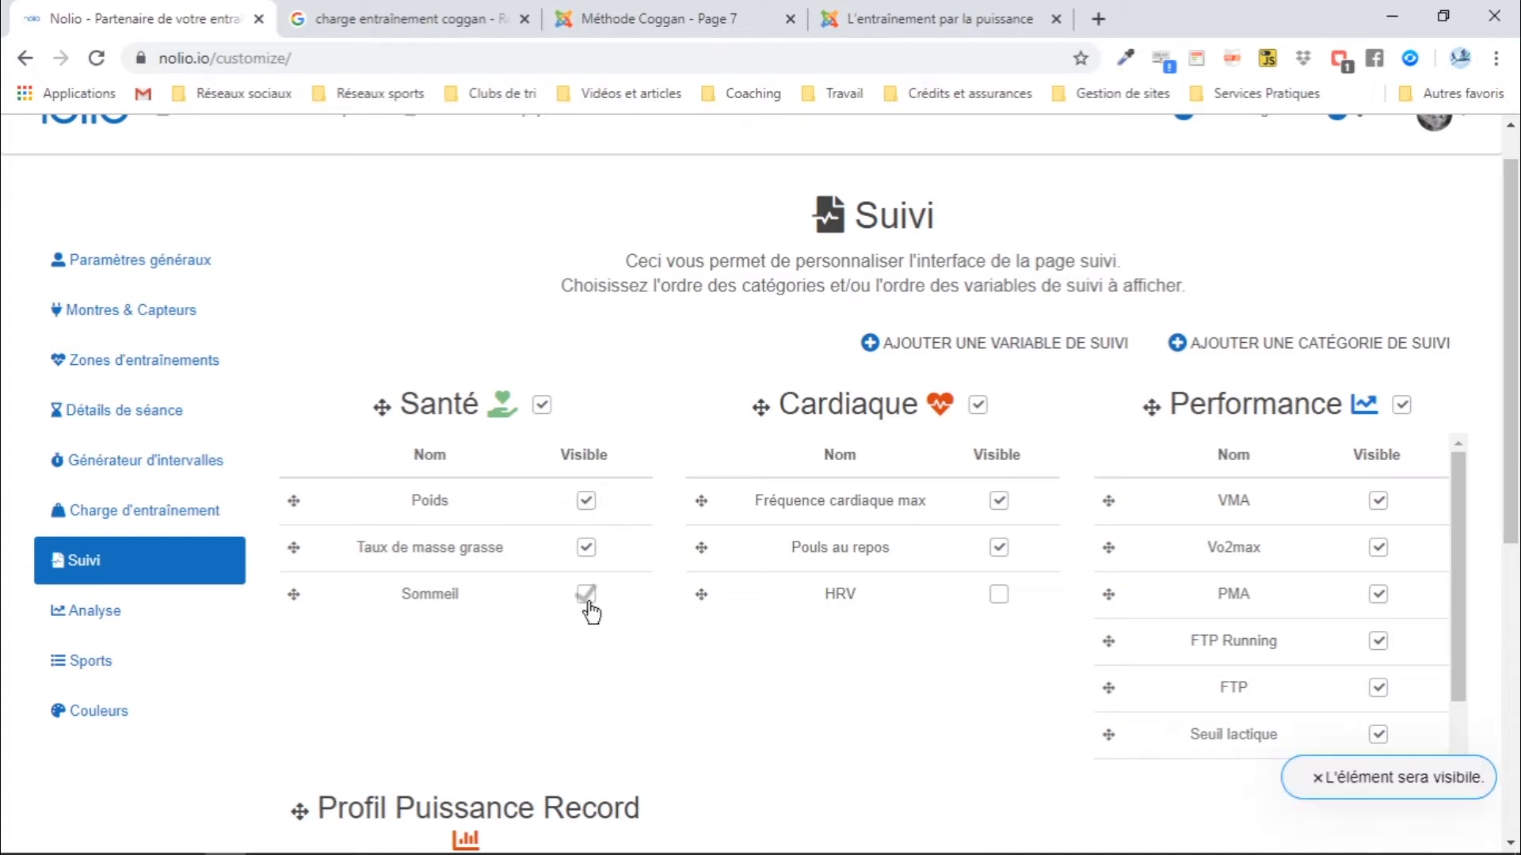
{"action": "left_click", "coordinate": [586, 595]}
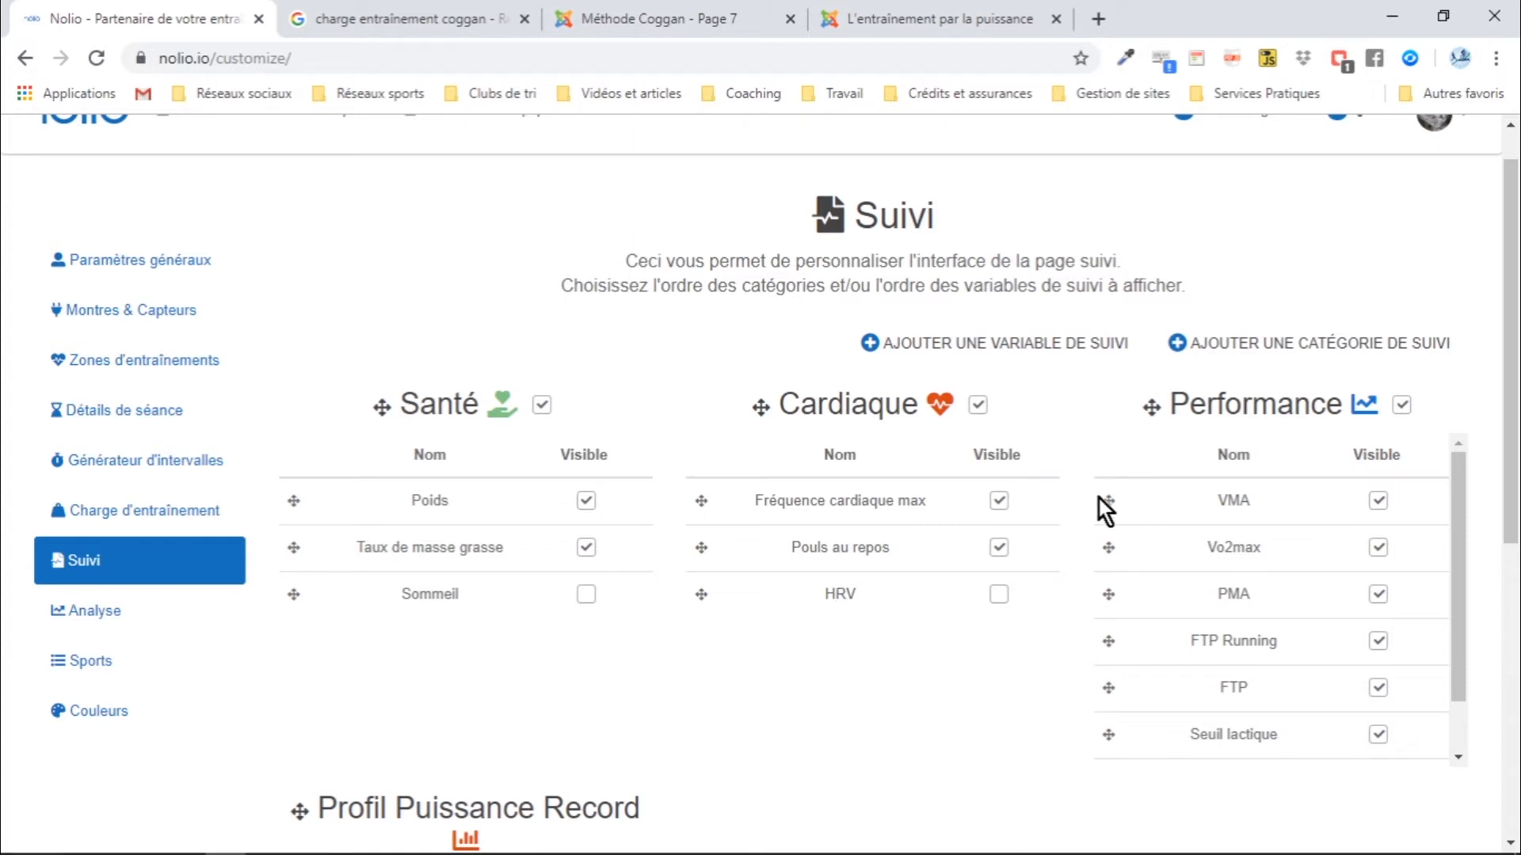
Start a new tracking variable and assign it to the Santé category
{"action": "scroll", "coordinate": [1183, 425], "scroll_direction": "down", "scroll_amount": 2}
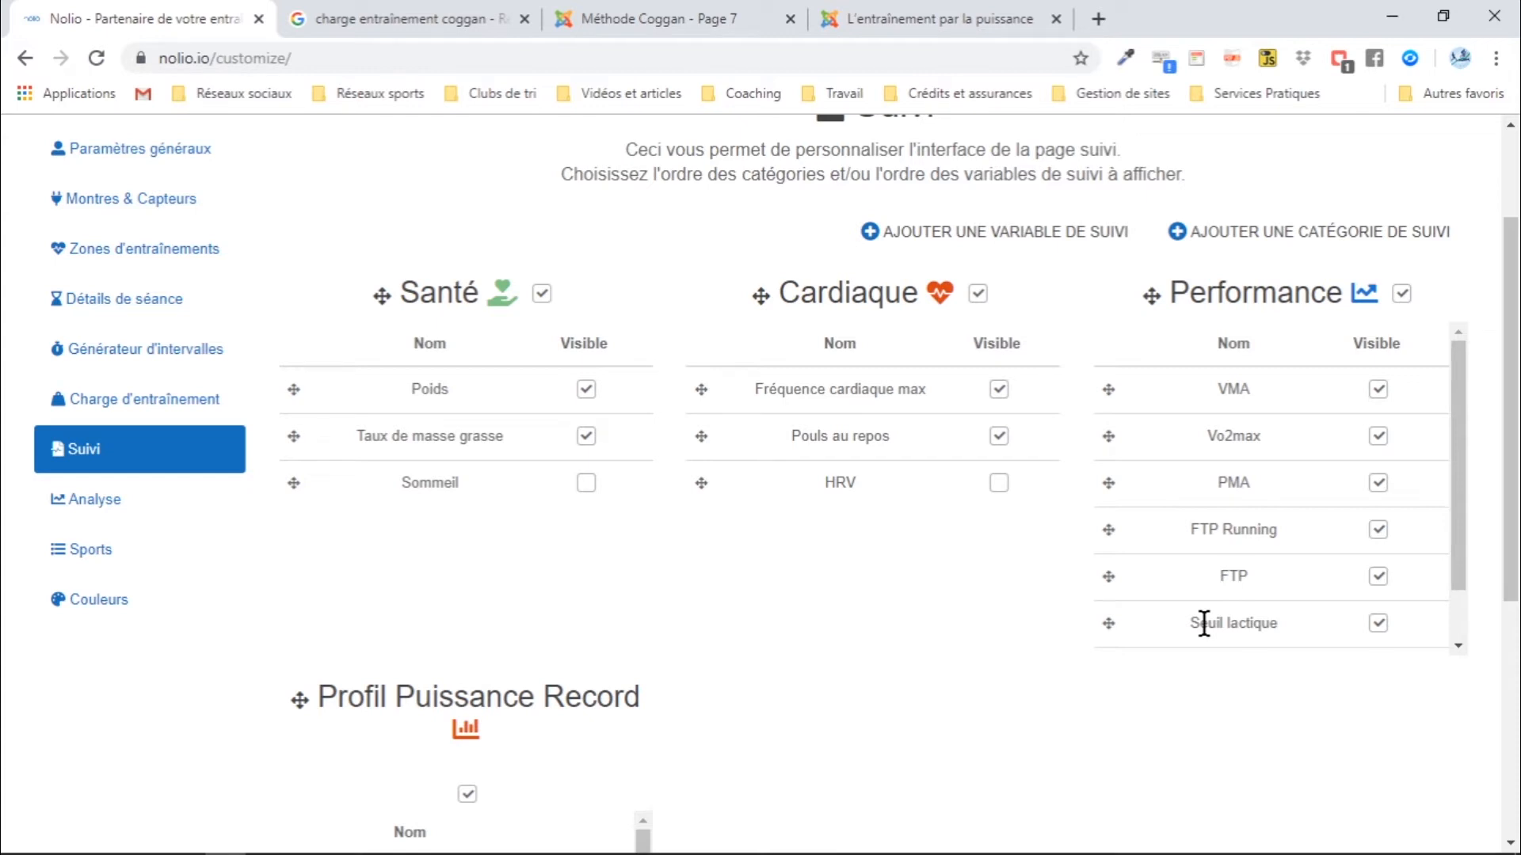
{"action": "scroll", "coordinate": [871, 567], "scroll_direction": "down", "scroll_amount": 1}
{"action": "scroll", "coordinate": [872, 562], "scroll_direction": "up", "scroll_amount": 1}
{"action": "scroll", "coordinate": [862, 434], "scroll_direction": "down", "scroll_amount": 1}
{"action": "scroll", "coordinate": [862, 434], "scroll_direction": "up", "scroll_amount": 2}
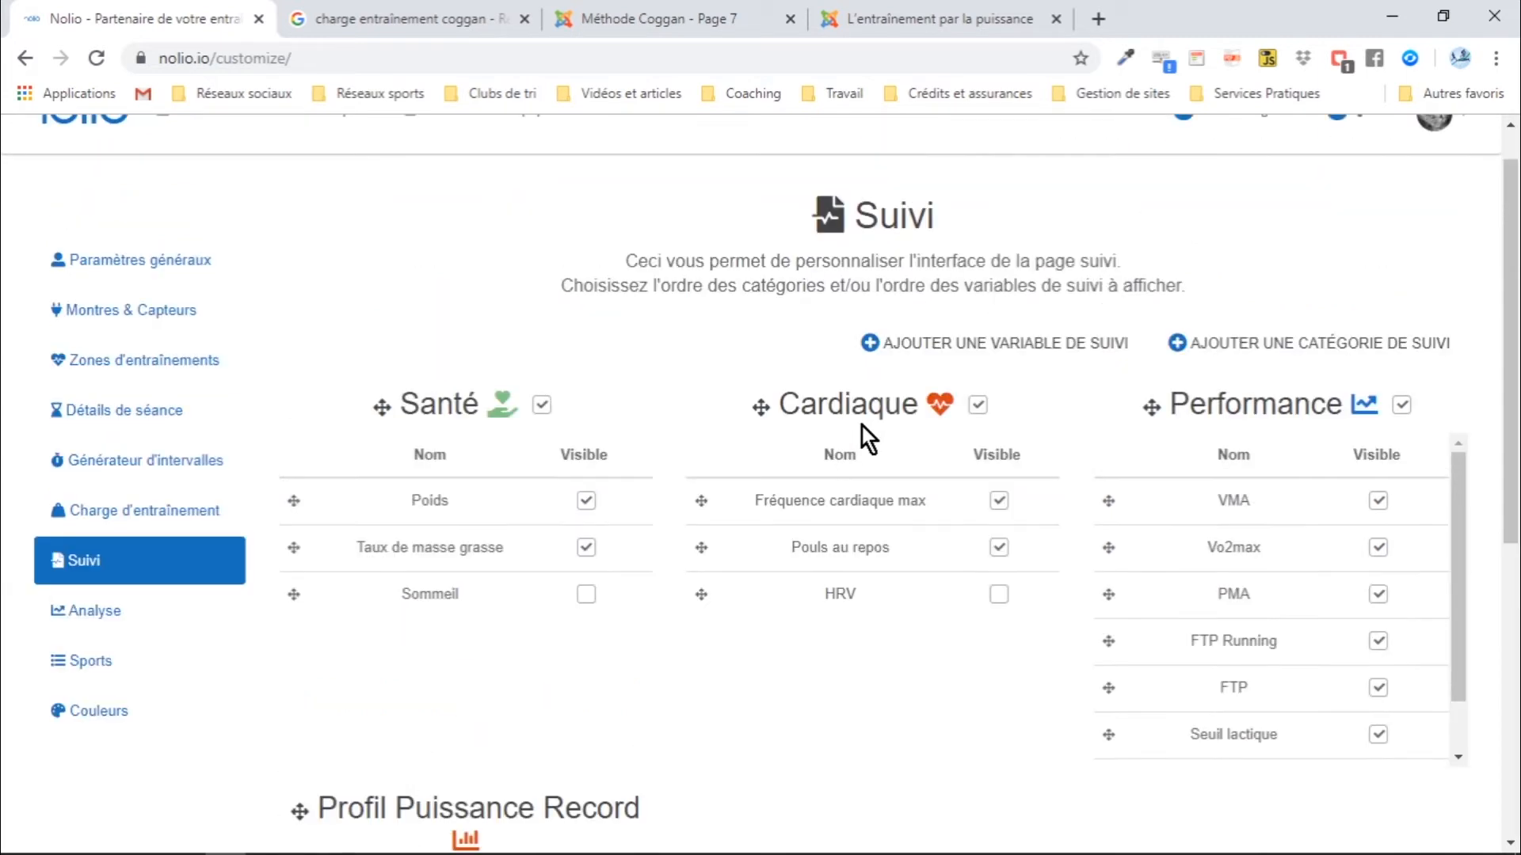
{"action": "scroll", "coordinate": [862, 426], "scroll_direction": "up", "scroll_amount": 1}
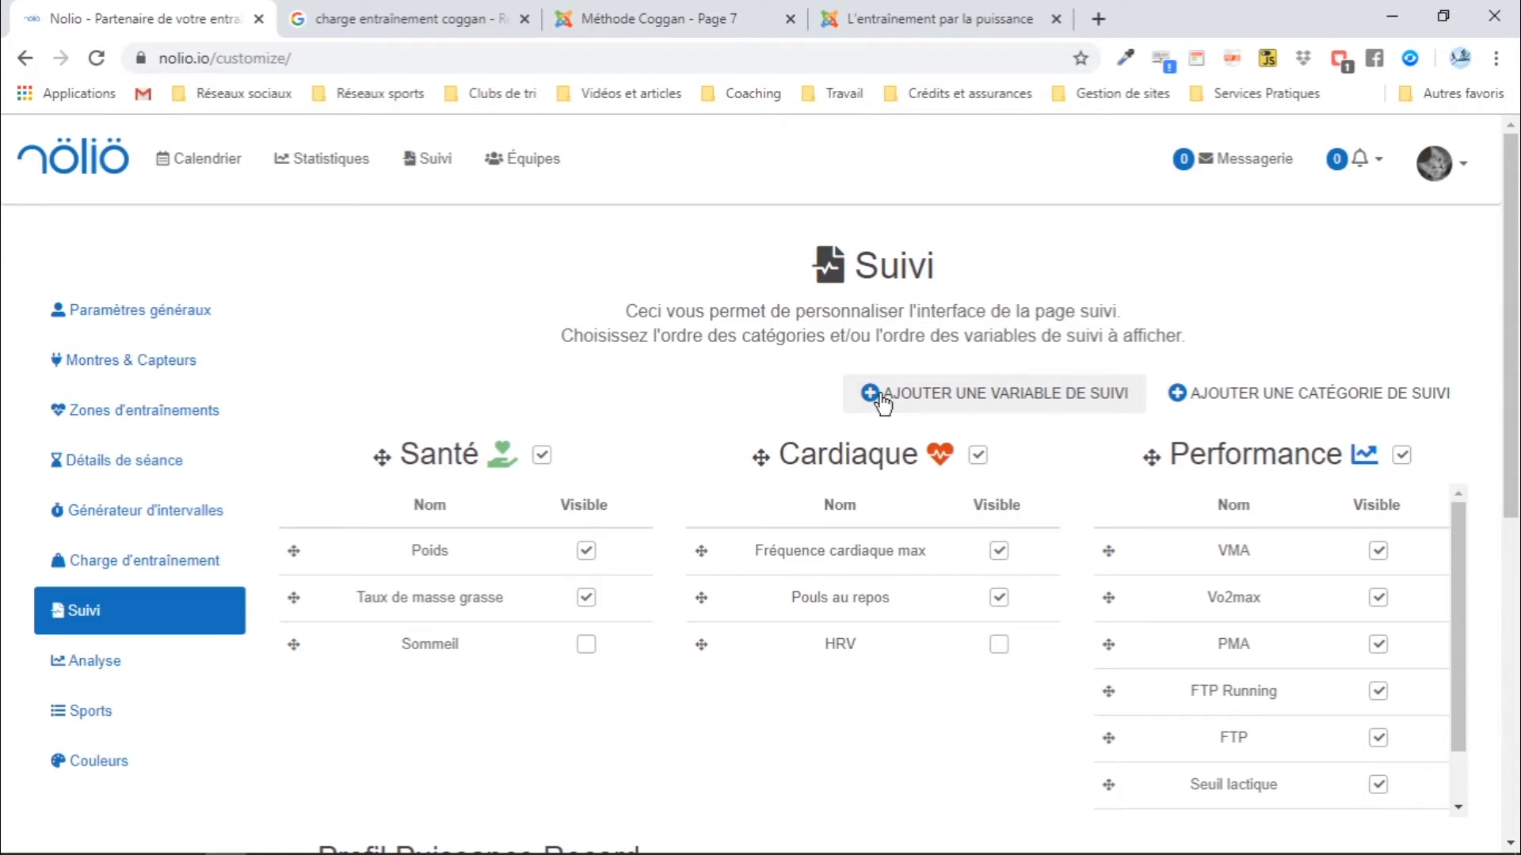
{"action": "left_click", "coordinate": [880, 397]}
{"action": "left_click", "coordinate": [936, 343]}
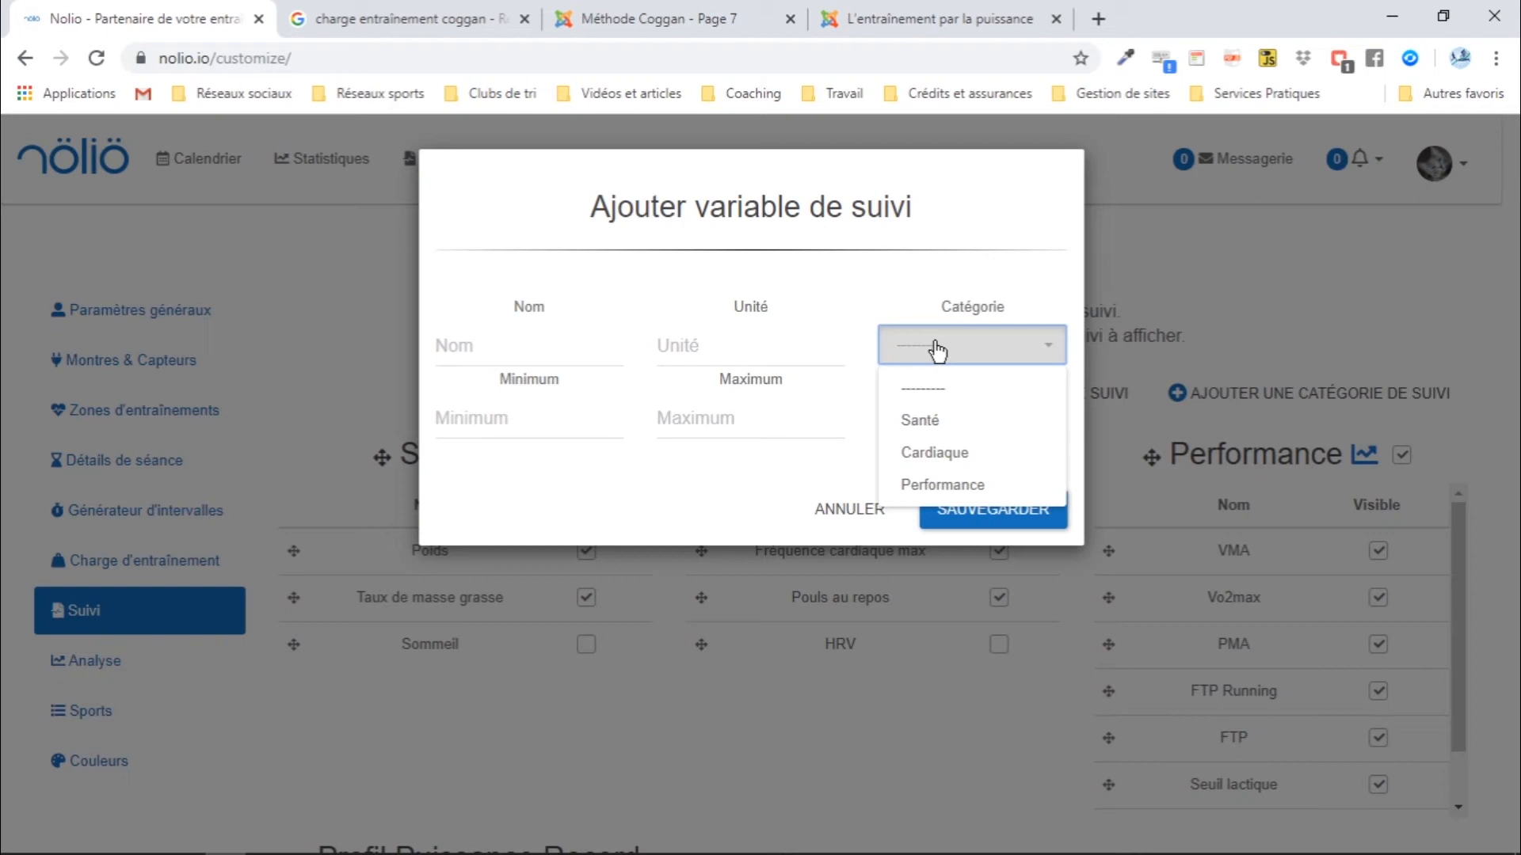
{"action": "left_click", "coordinate": [923, 420]}
Name the variable Masse maigre with unit kg, minimum 0 and maximum 200, and save it
{"action": "left_click", "coordinate": [569, 343]}
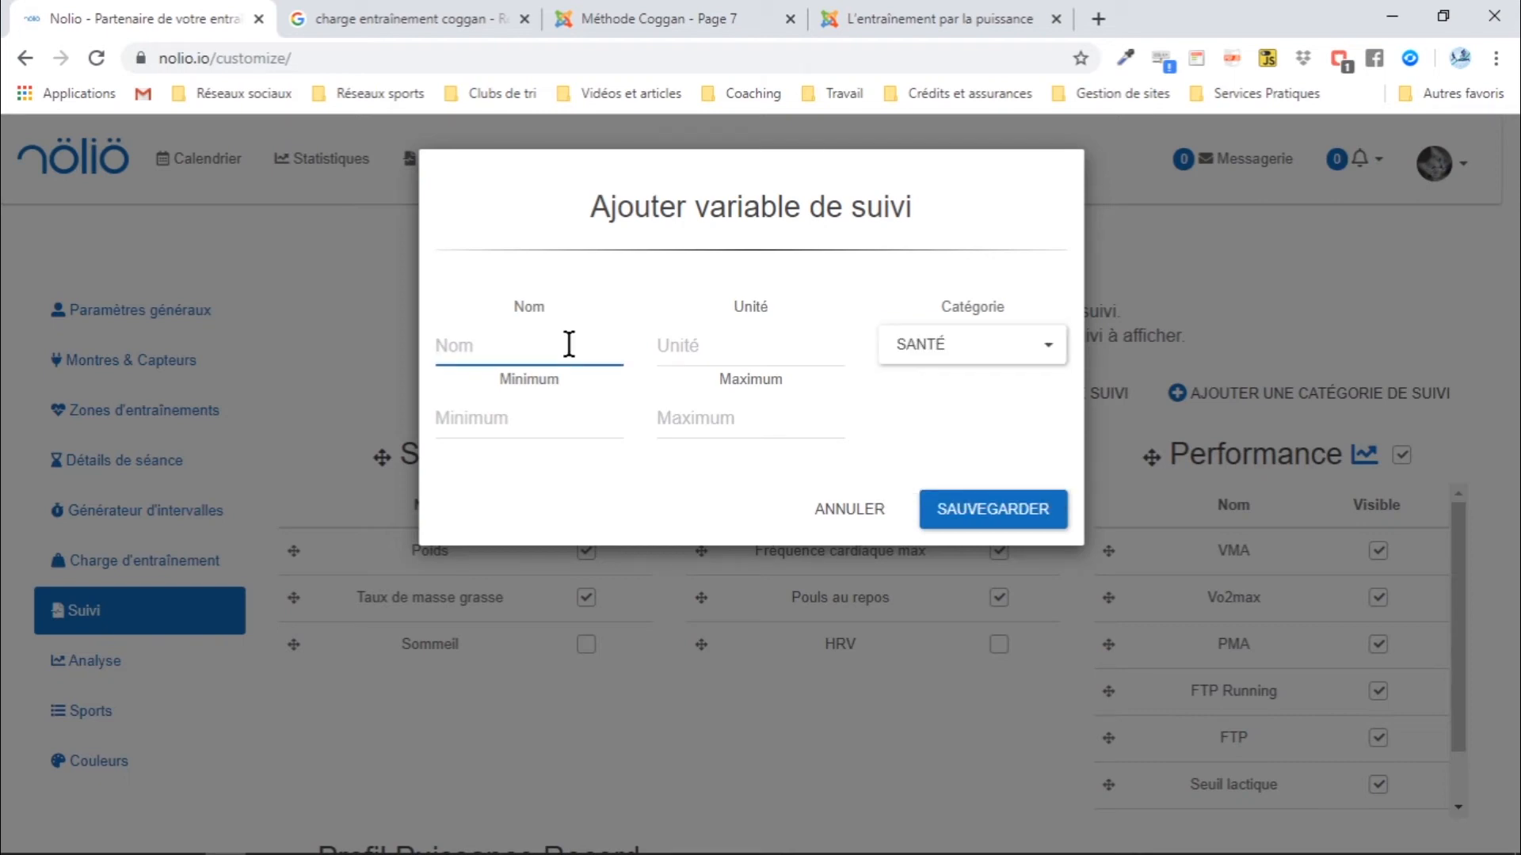
{"action": "type", "text": "Masse maigre"}
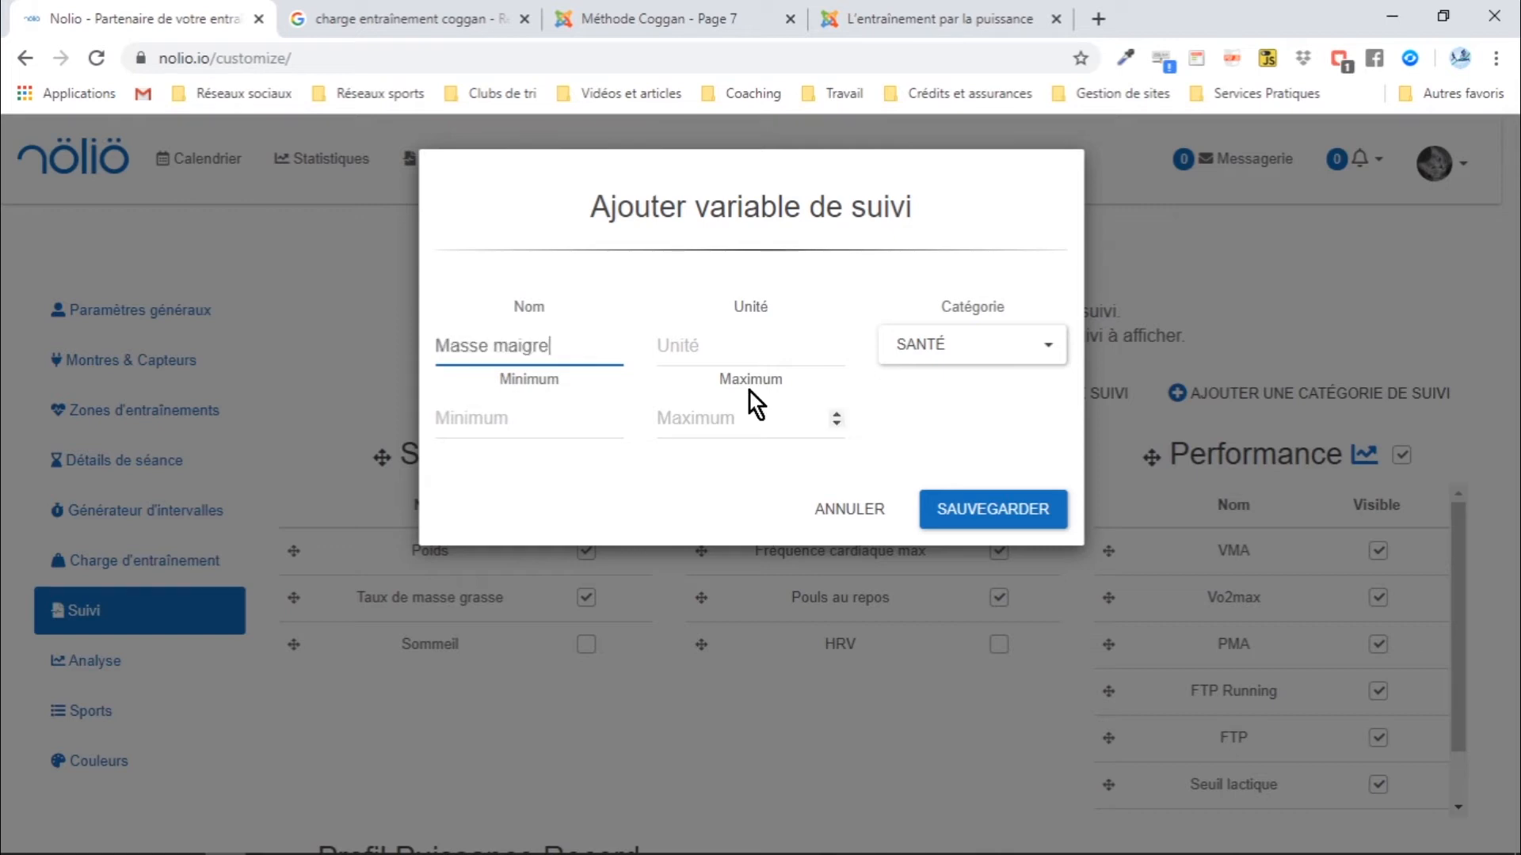
{"action": "key", "text": "Tab"}
{"action": "type", "text": "kg"}
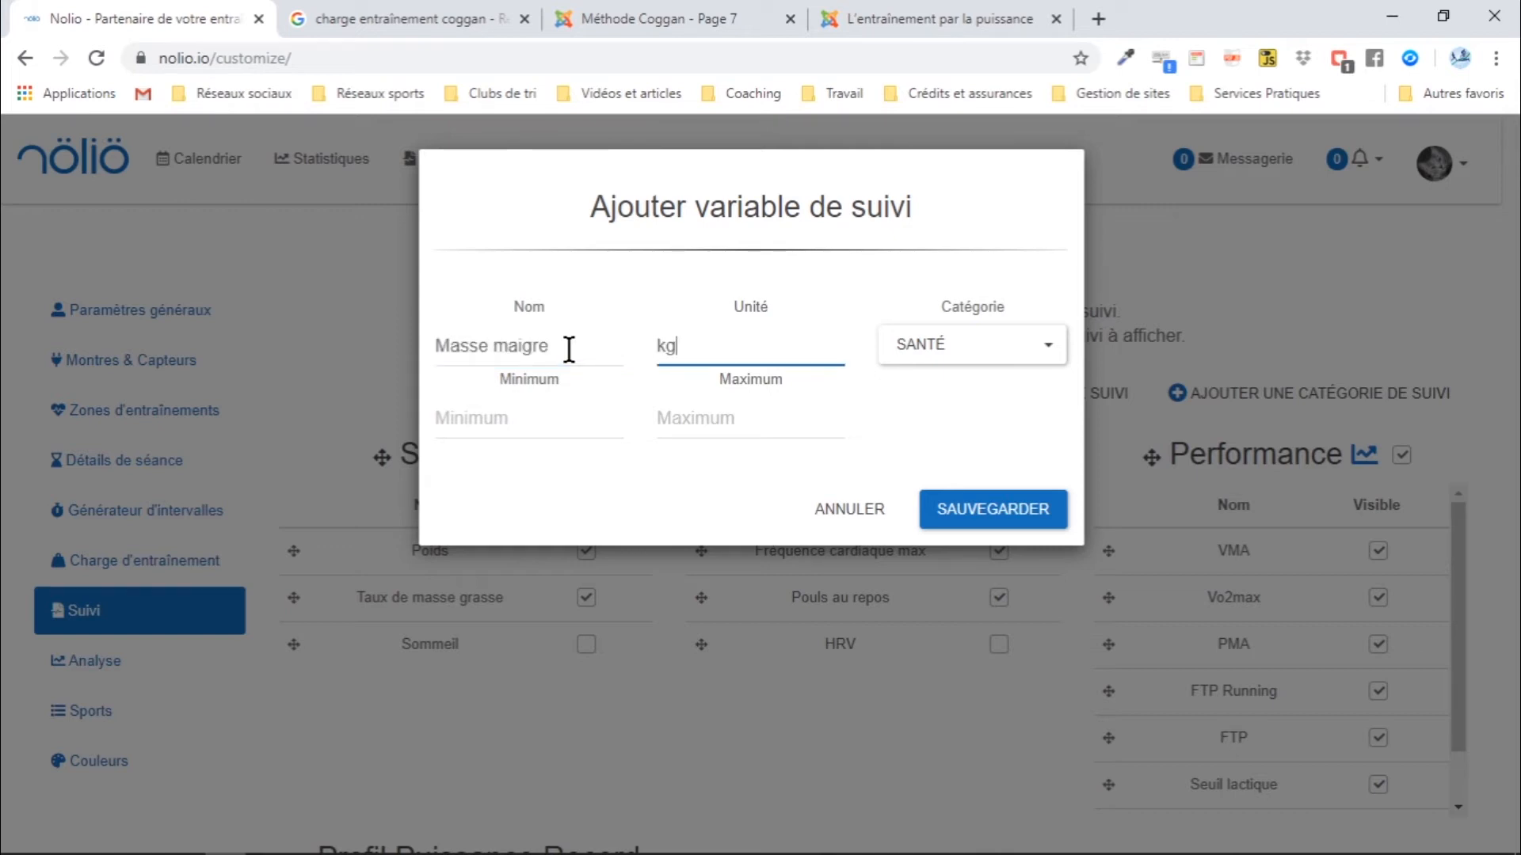
{"action": "key", "text": "Tab"}
{"action": "type", "text": "0"}
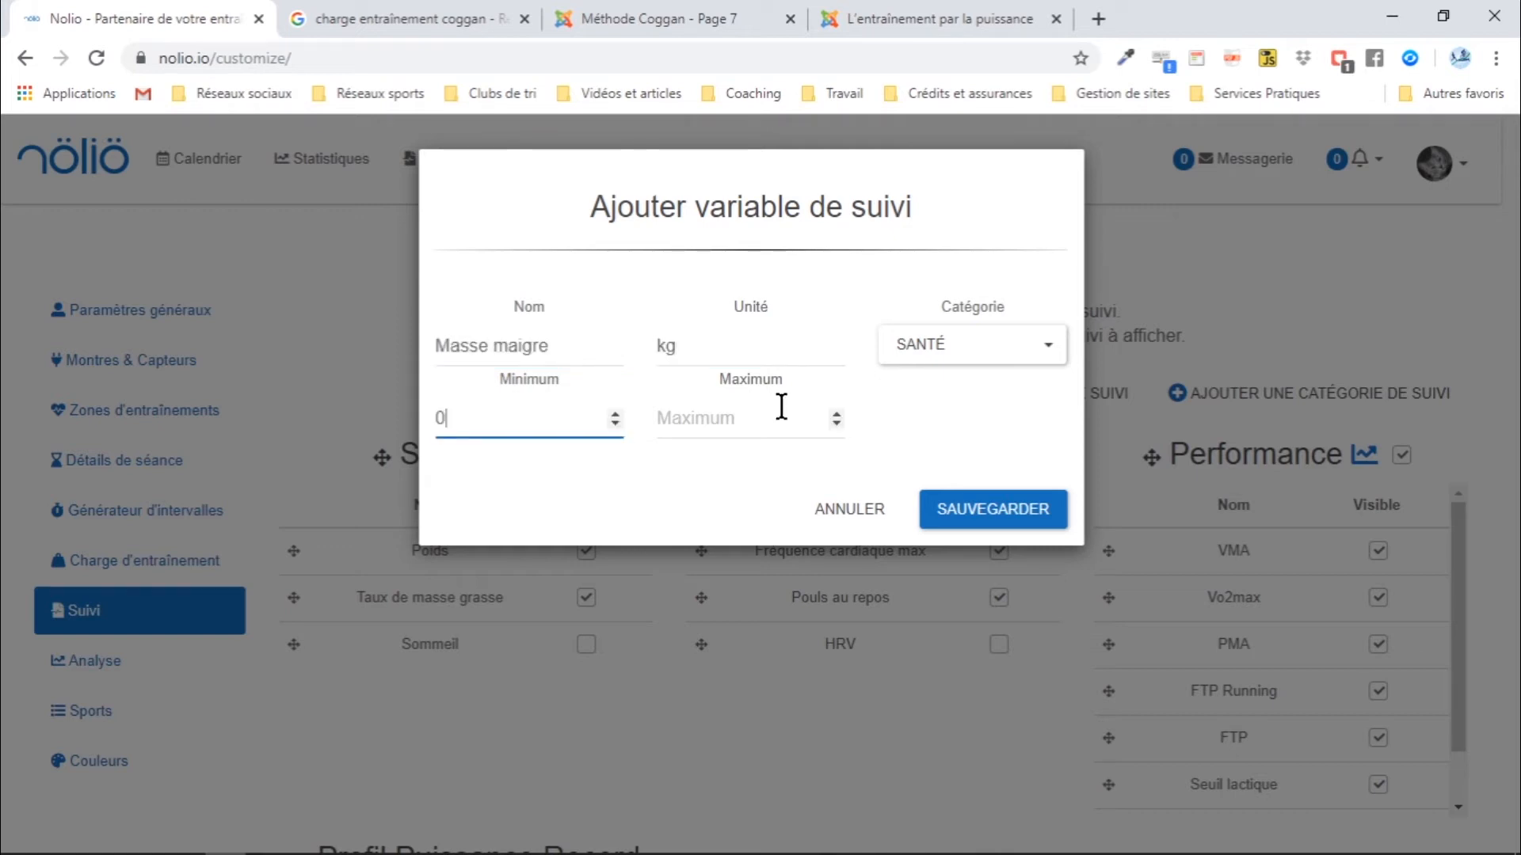
{"action": "left_click", "coordinate": [781, 406]}
{"action": "type", "text": "200"}
{"action": "key", "text": "Return"}
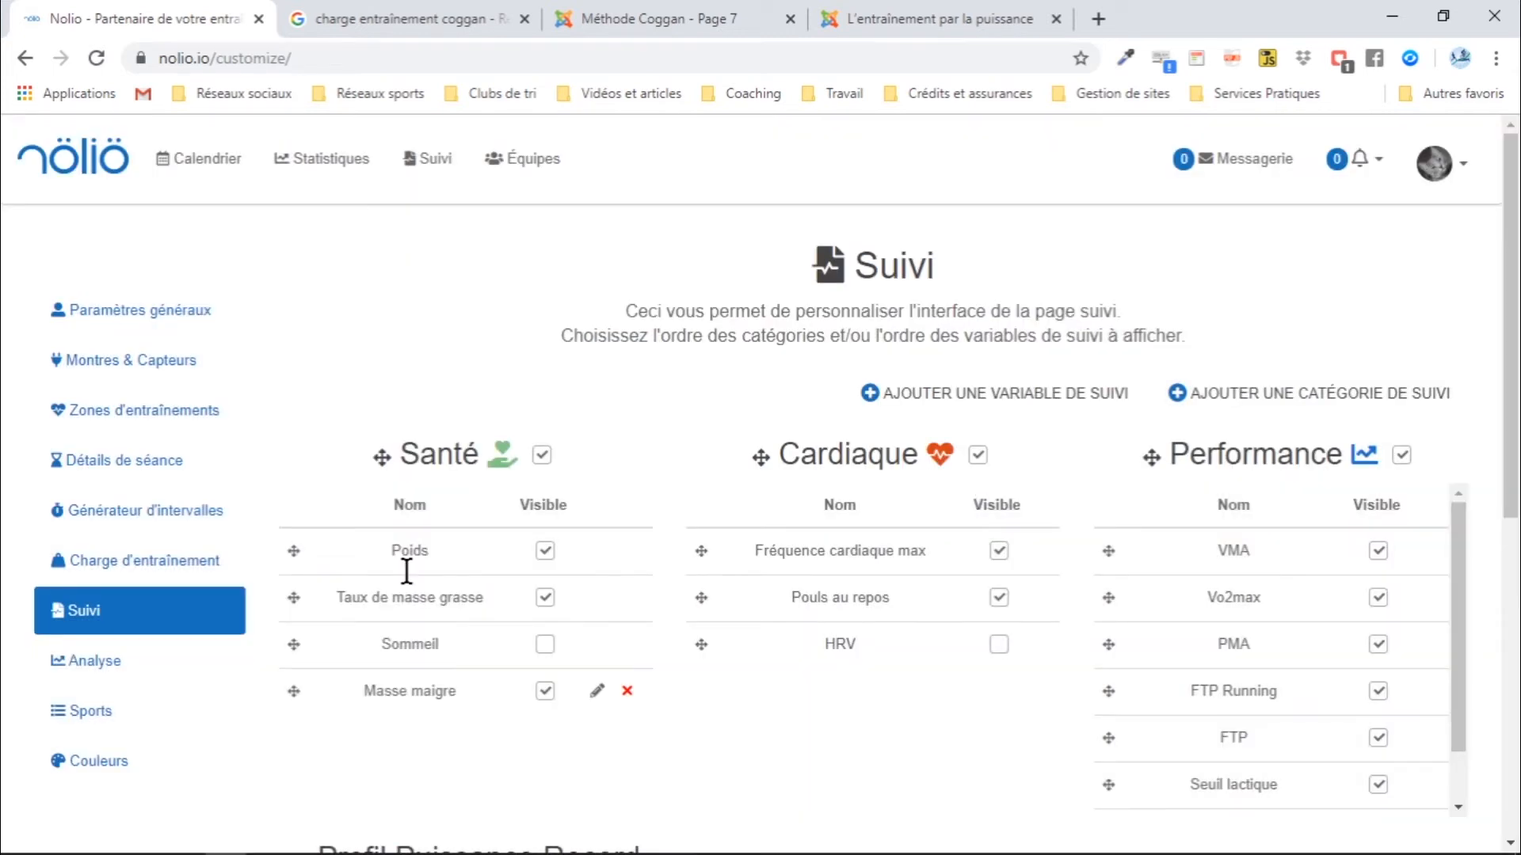
Add a new tracking category named Sanguin and save it
{"action": "scroll", "coordinate": [407, 570], "scroll_direction": "down", "scroll_amount": 1}
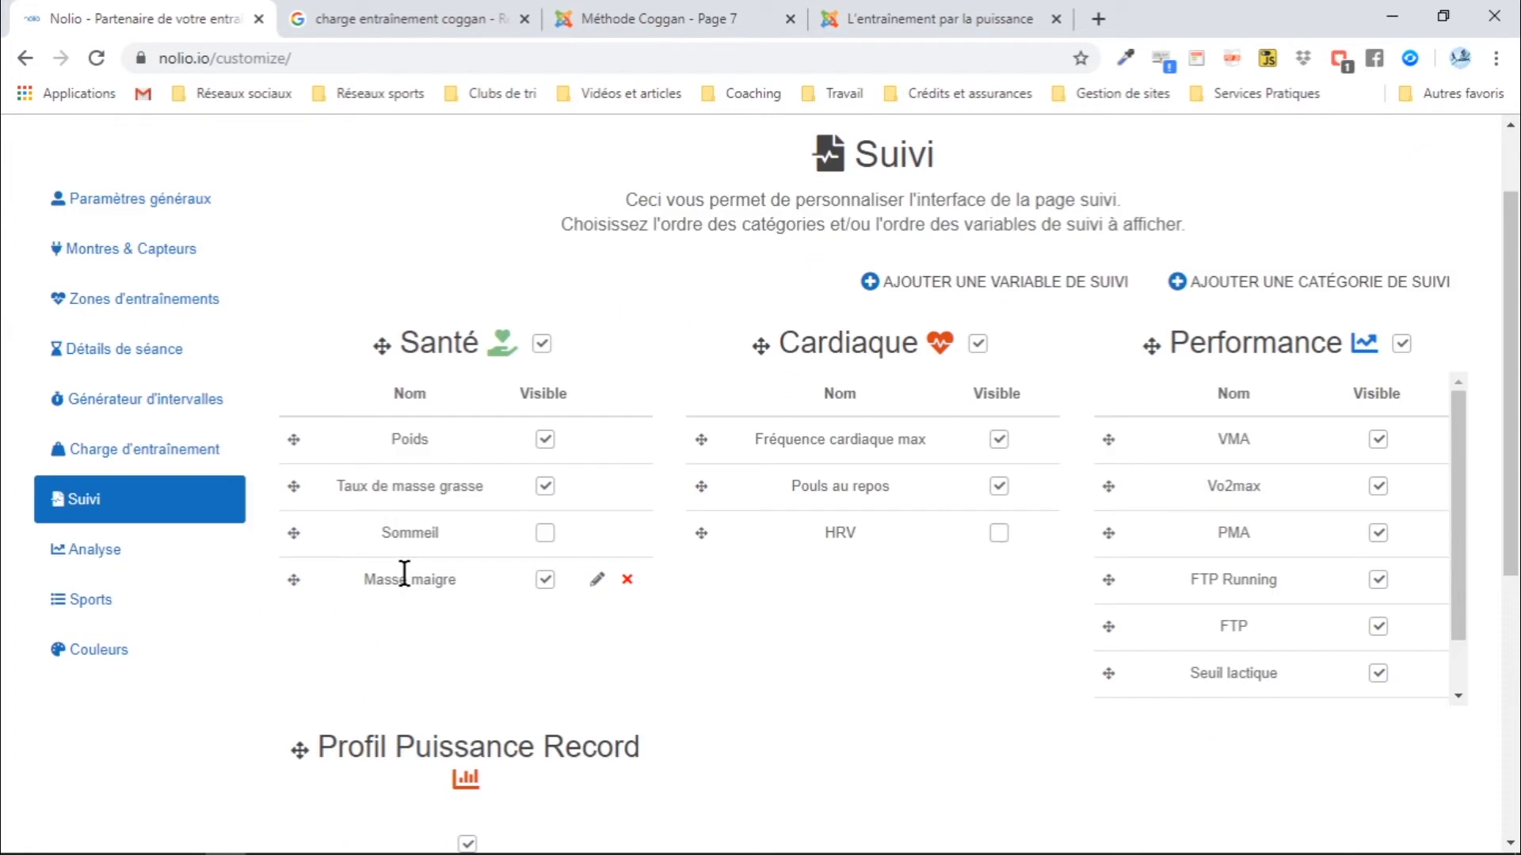
{"action": "scroll", "coordinate": [1235, 575], "scroll_direction": "down", "scroll_amount": 1}
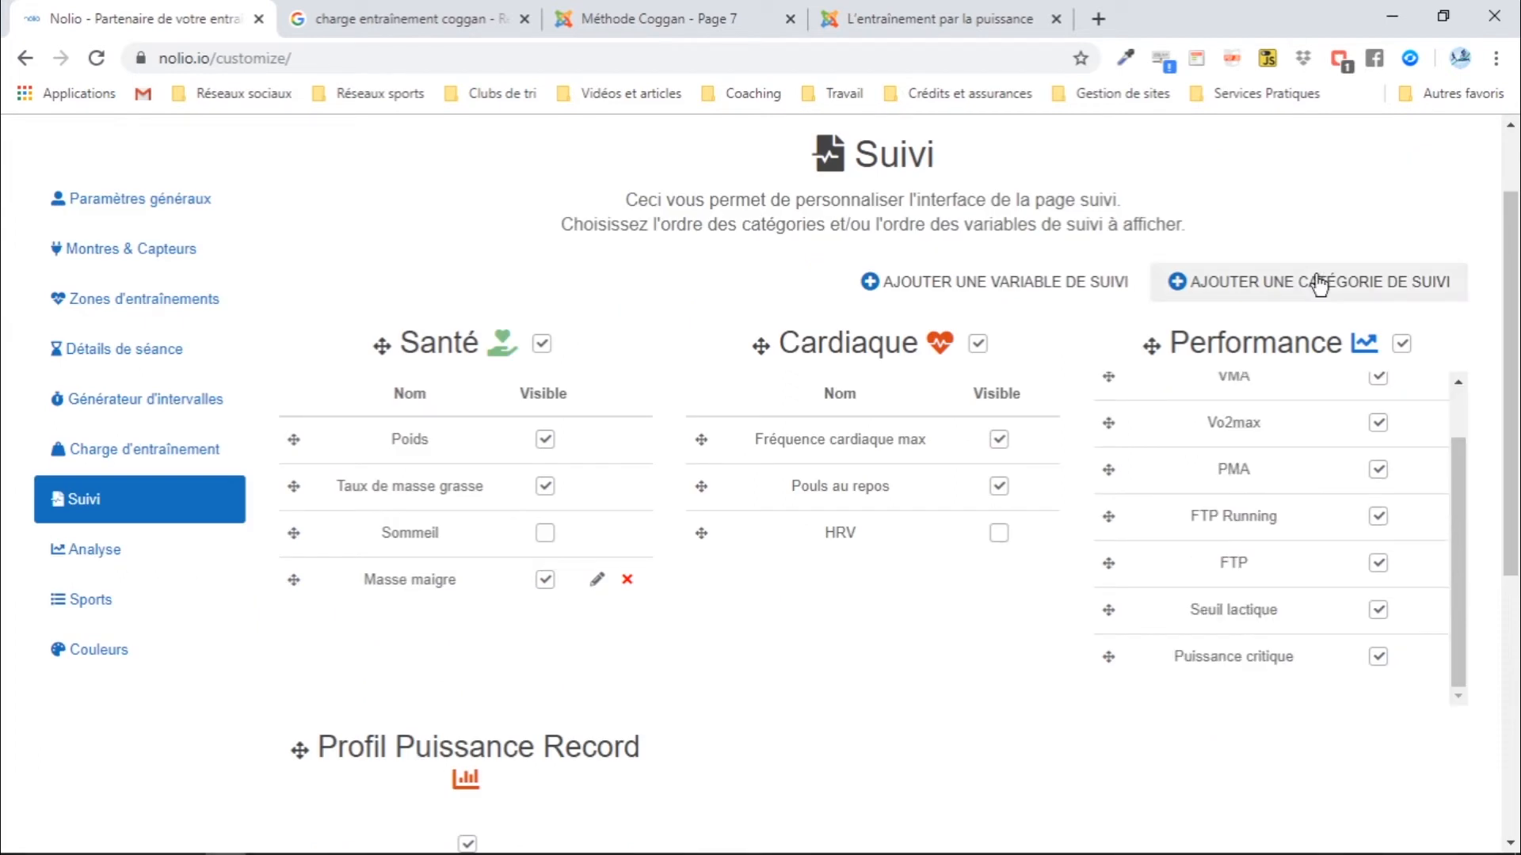
{"action": "left_click", "coordinate": [1319, 286]}
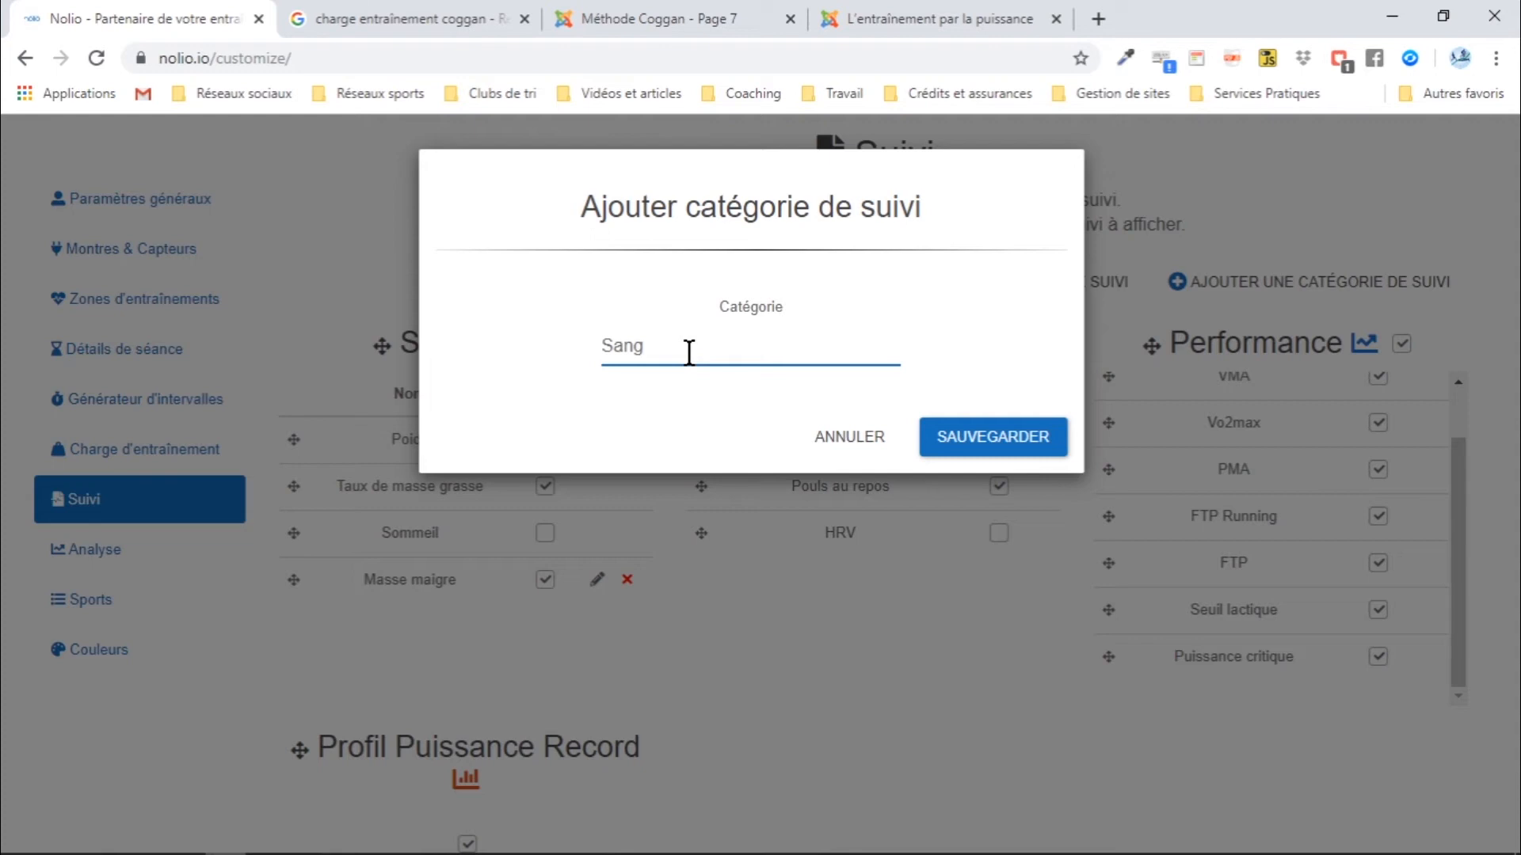
{"action": "type", "text": "uin"}
{"action": "left_click", "coordinate": [1008, 442]}
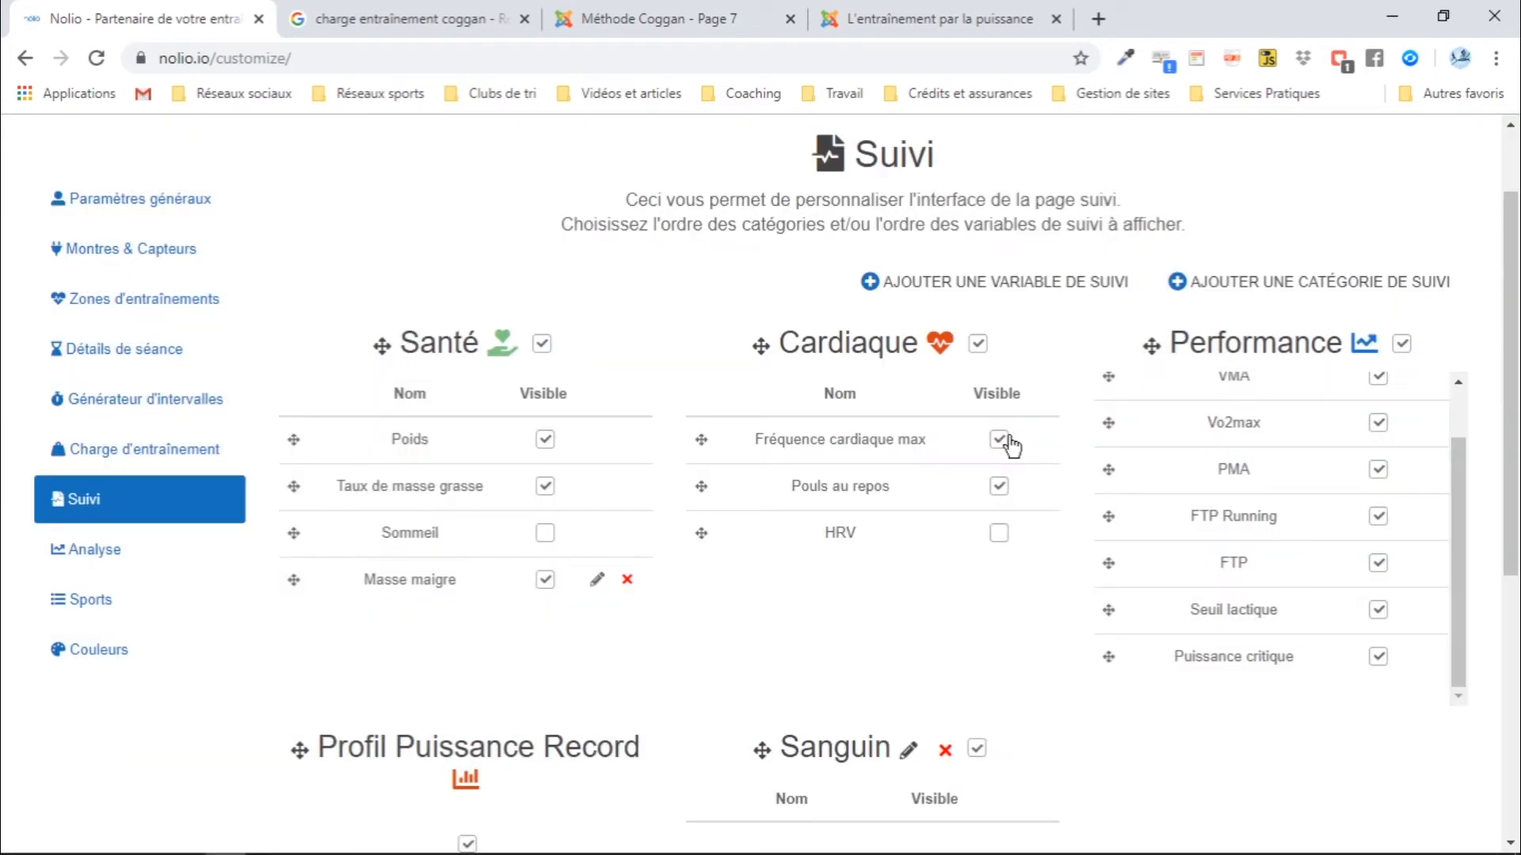
Start a new tracking variable in the Sanguin category, named EPO with unit mmol/l
{"action": "scroll", "coordinate": [1137, 382], "scroll_direction": "up", "scroll_amount": 1}
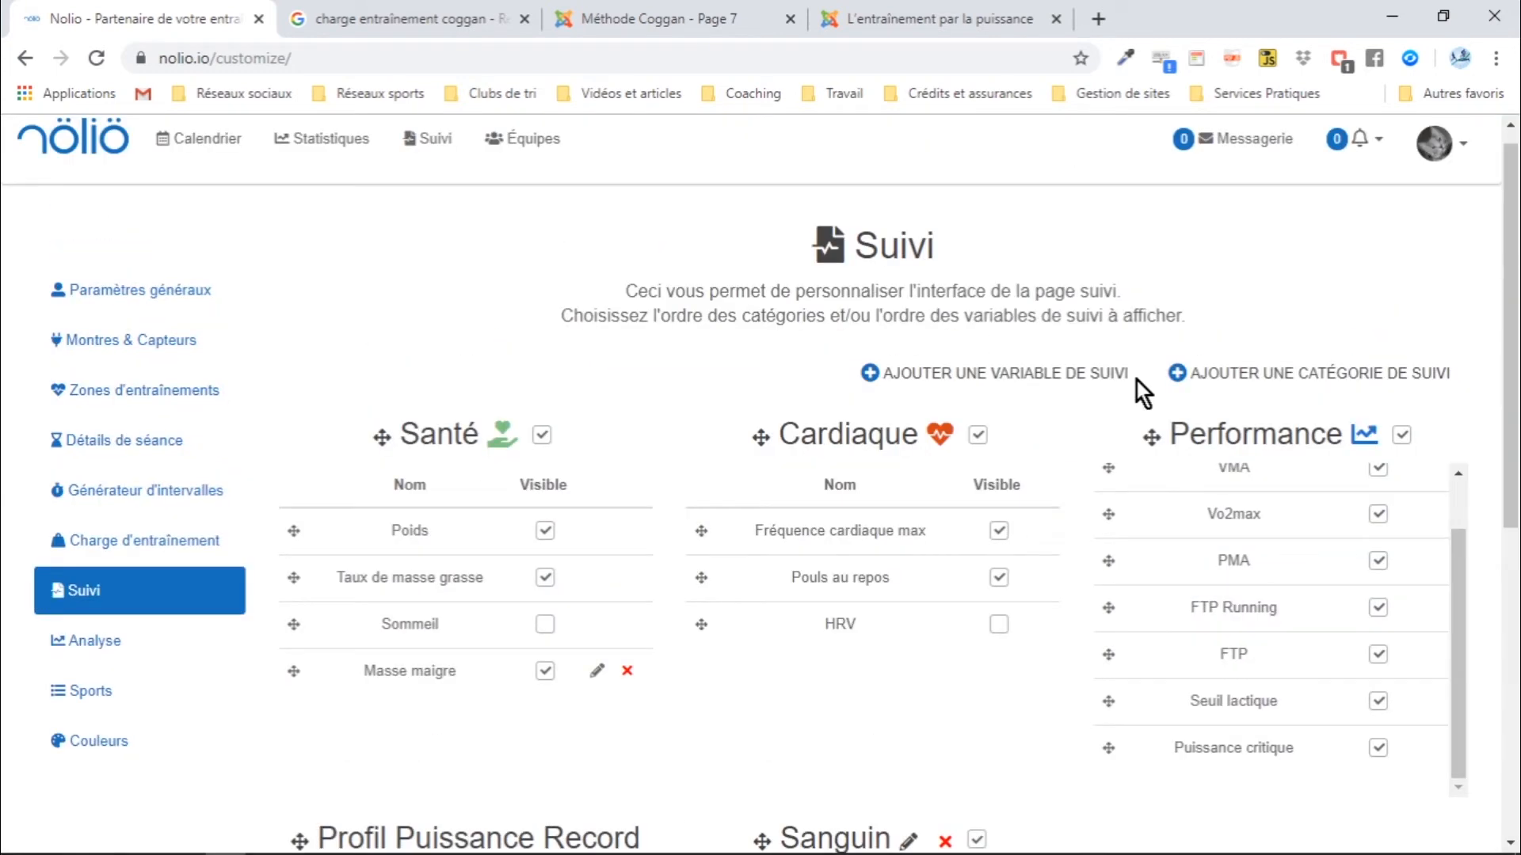
{"action": "left_click", "coordinate": [1134, 378]}
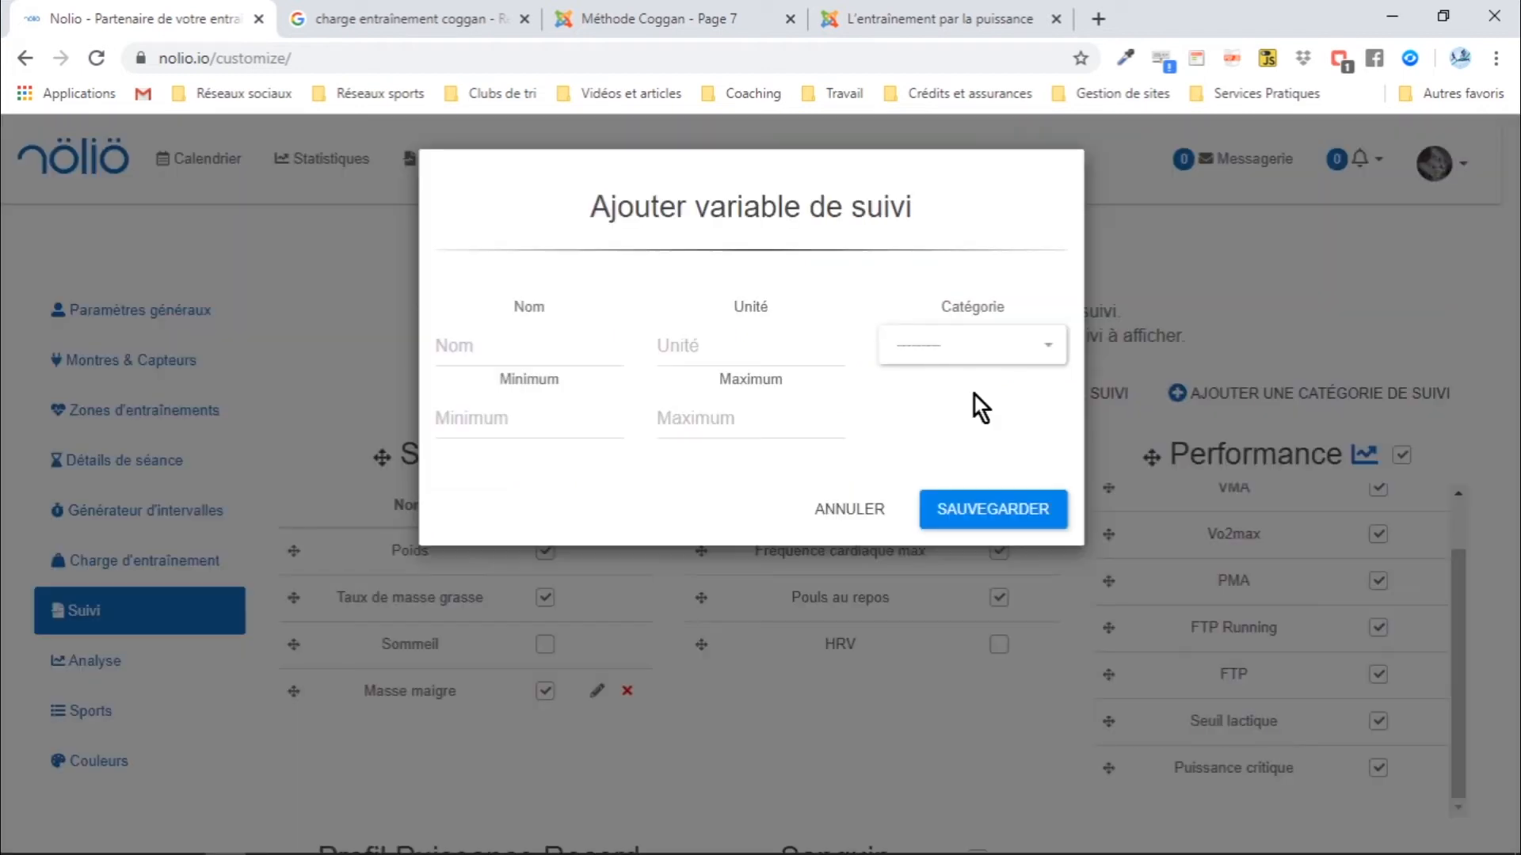
{"action": "left_click", "coordinate": [437, 350]}
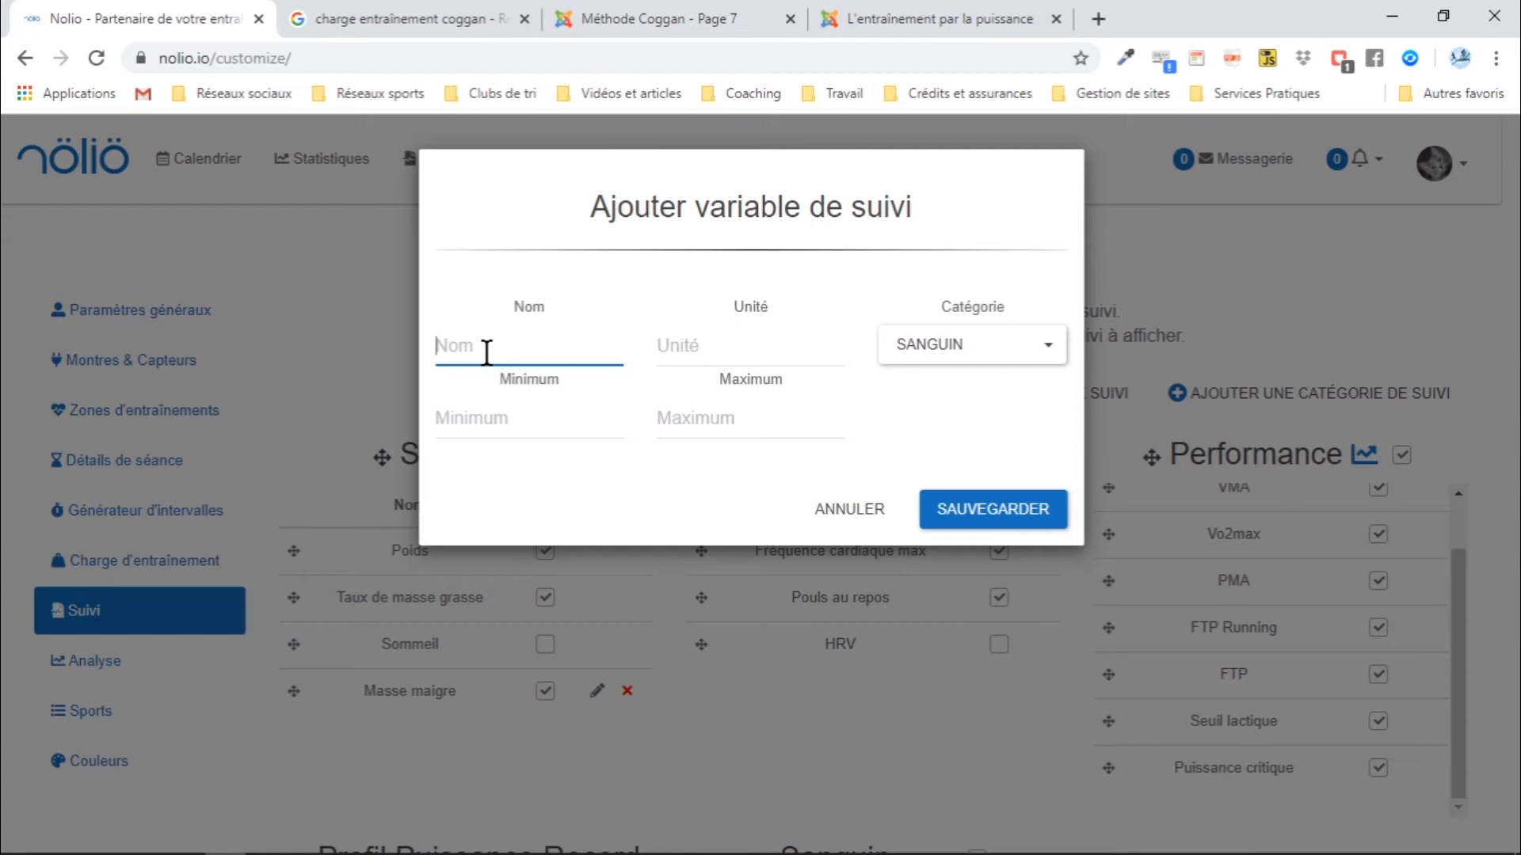
{"action": "type", "text": "EPO"}
{"action": "key", "text": "Tab"}
{"action": "type", "text": "m"}
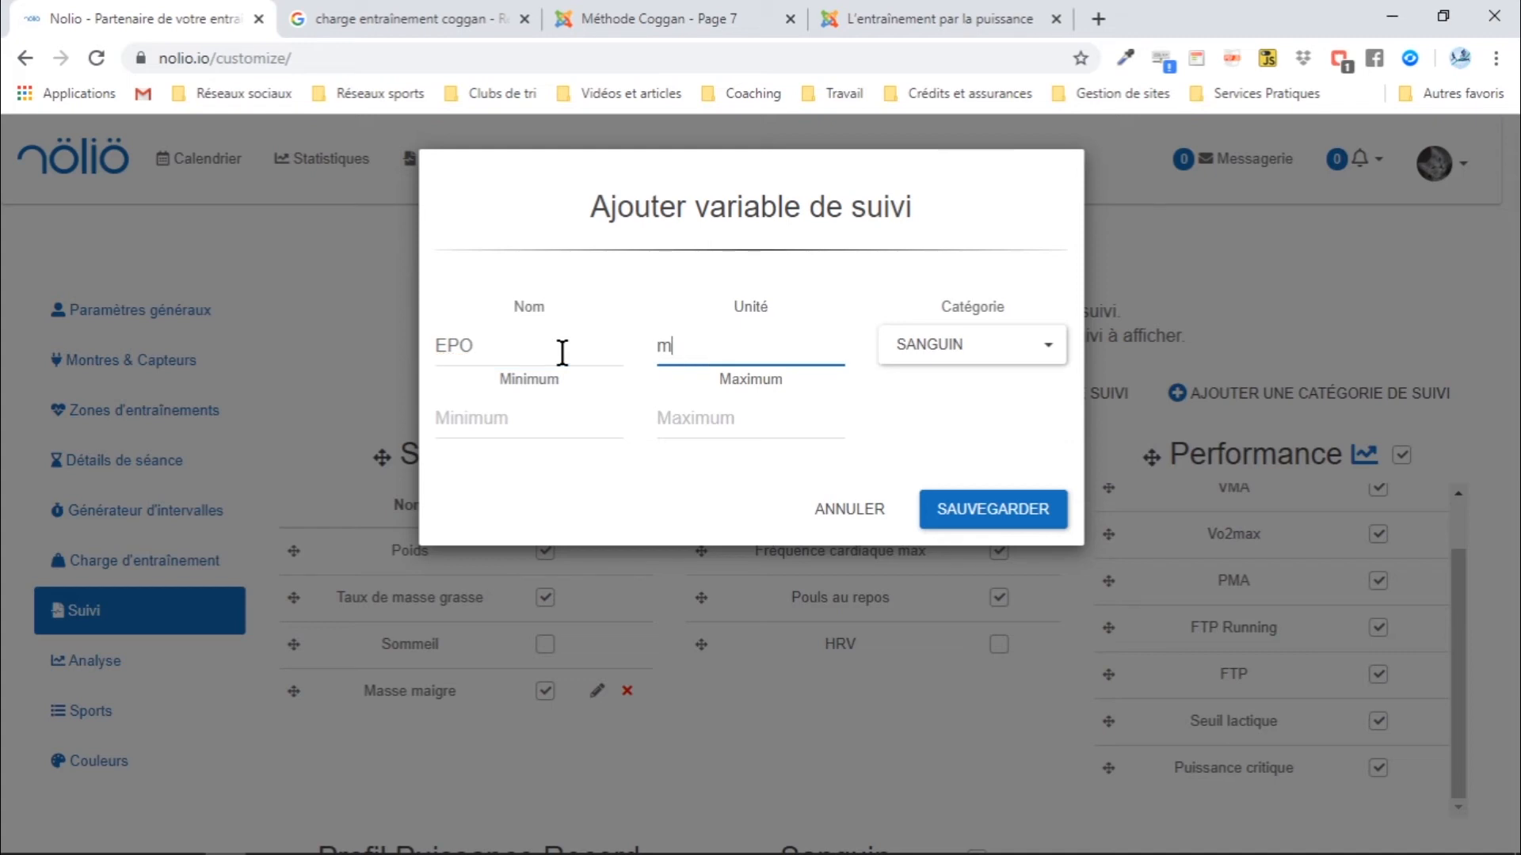
{"action": "type", "text": "mol/l"}
Set the EPO variable's minimum to 0 and maximum to 52, and save it
{"action": "left_click", "coordinate": [498, 413]}
{"action": "type", "text": "0"}
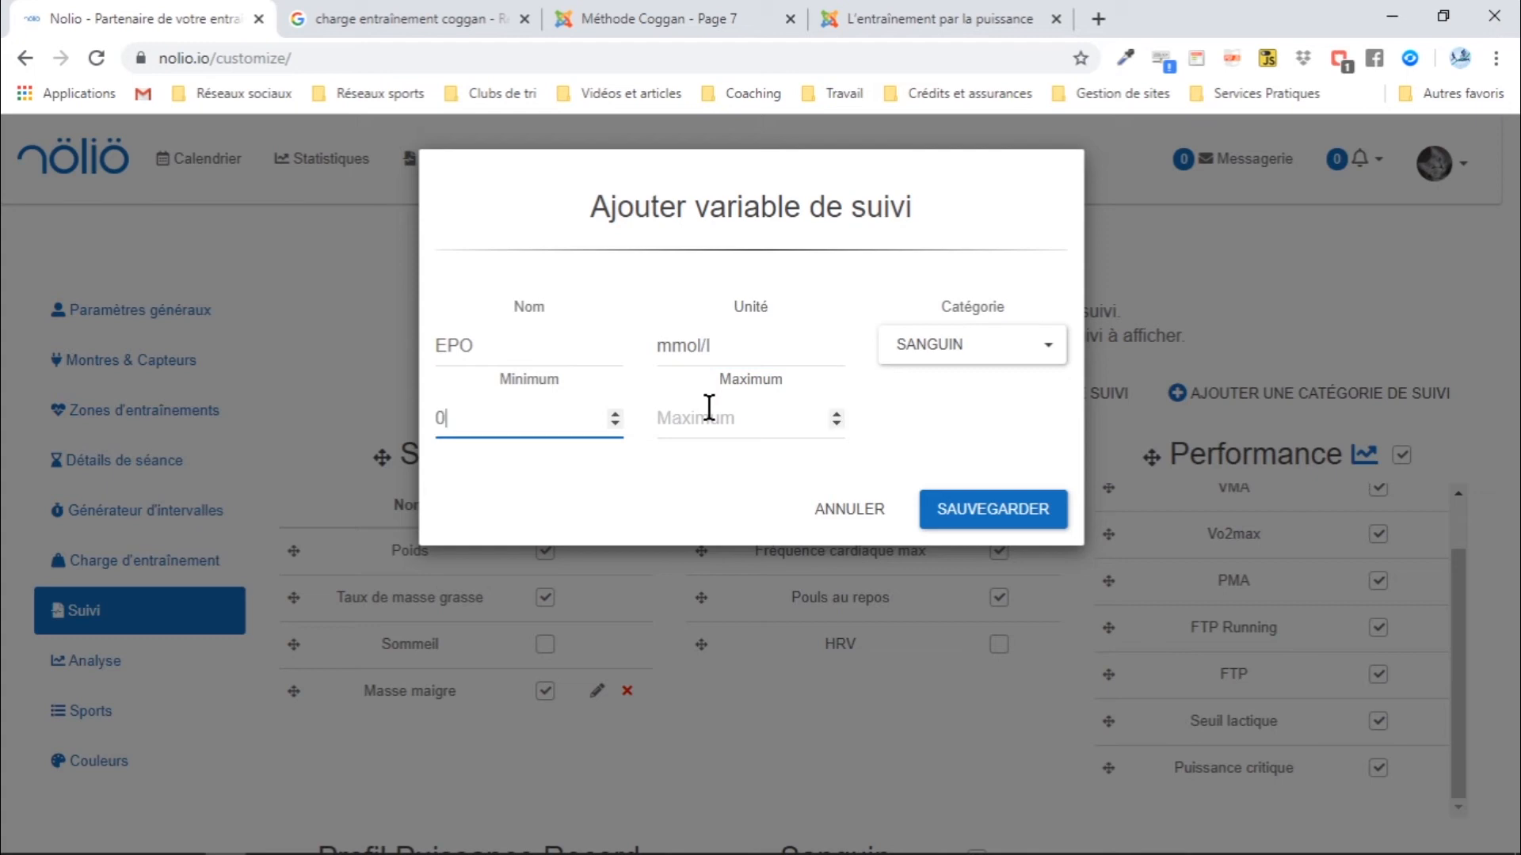
{"action": "left_click", "coordinate": [708, 412]}
{"action": "type", "text": "52"}
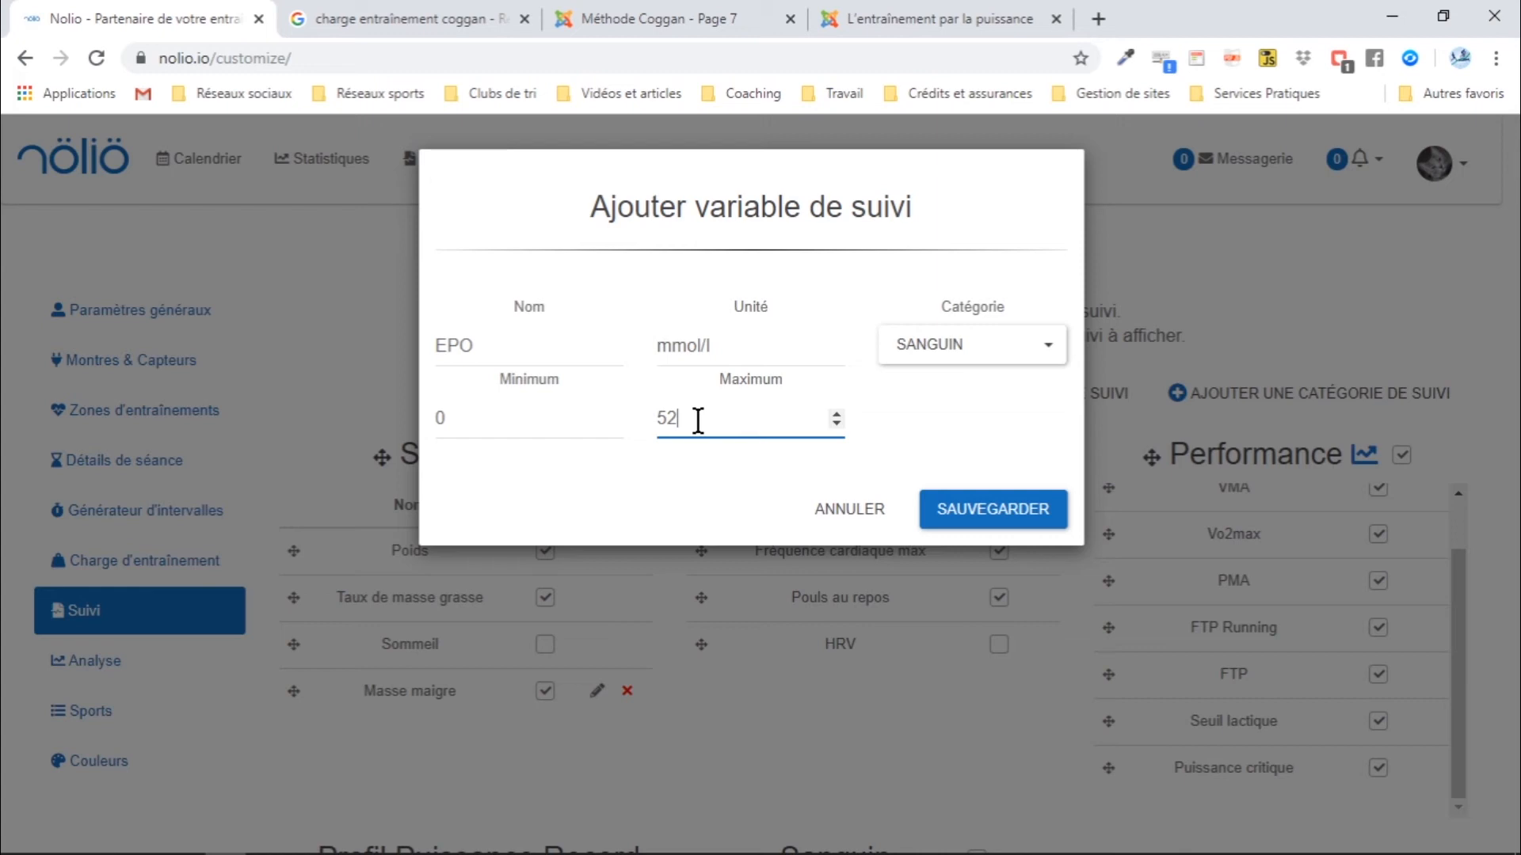
{"action": "left_click", "coordinate": [1012, 507]}
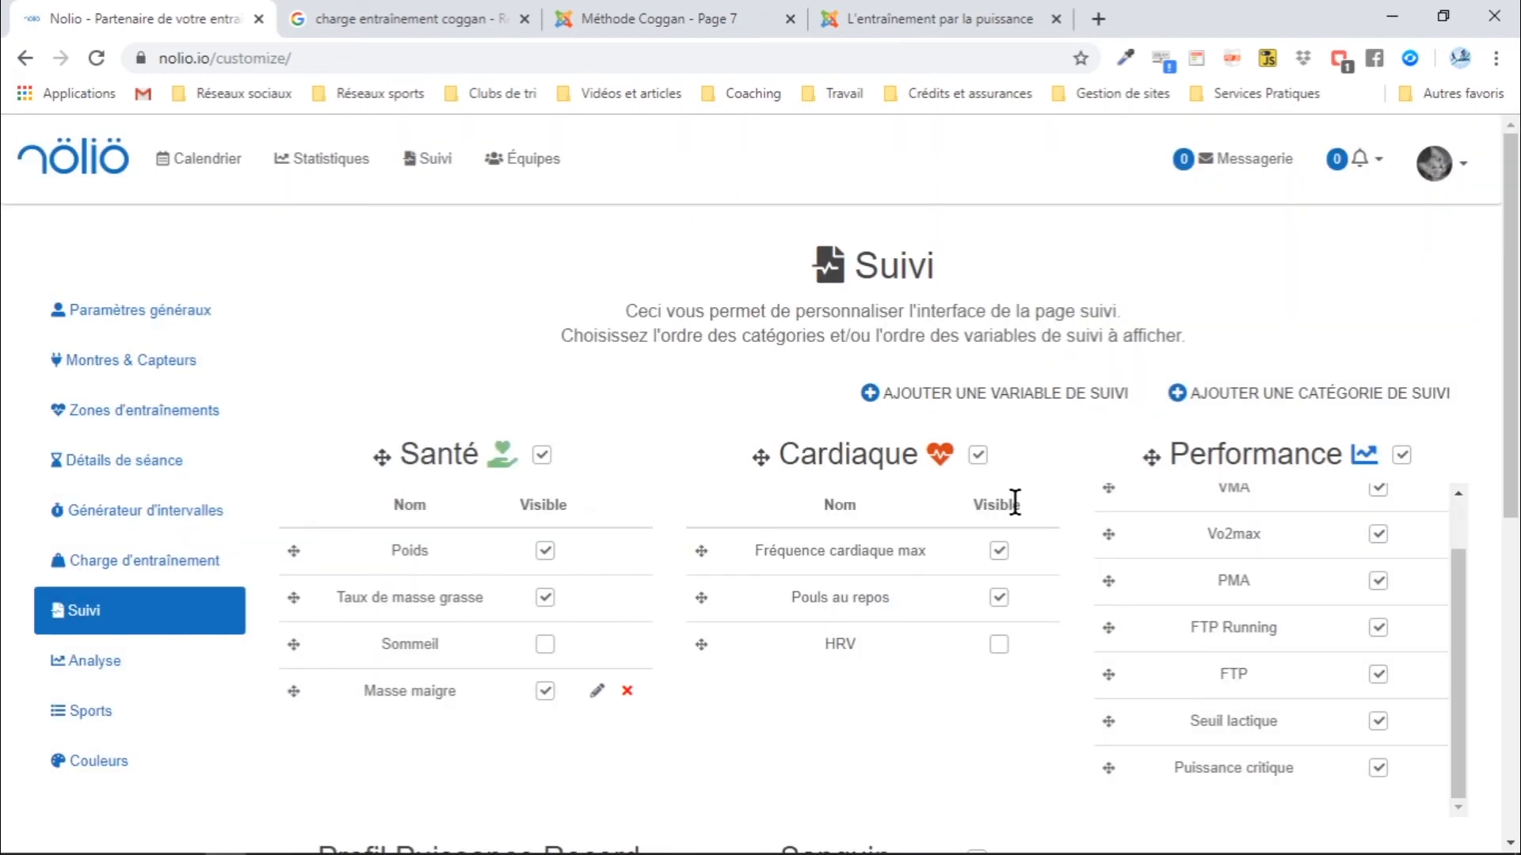
On the Suivi tracking page, record an EPO value of 52 mmol/l for 15 December 2019 under Sanguin and check its chart
{"action": "left_click", "coordinate": [434, 174]}
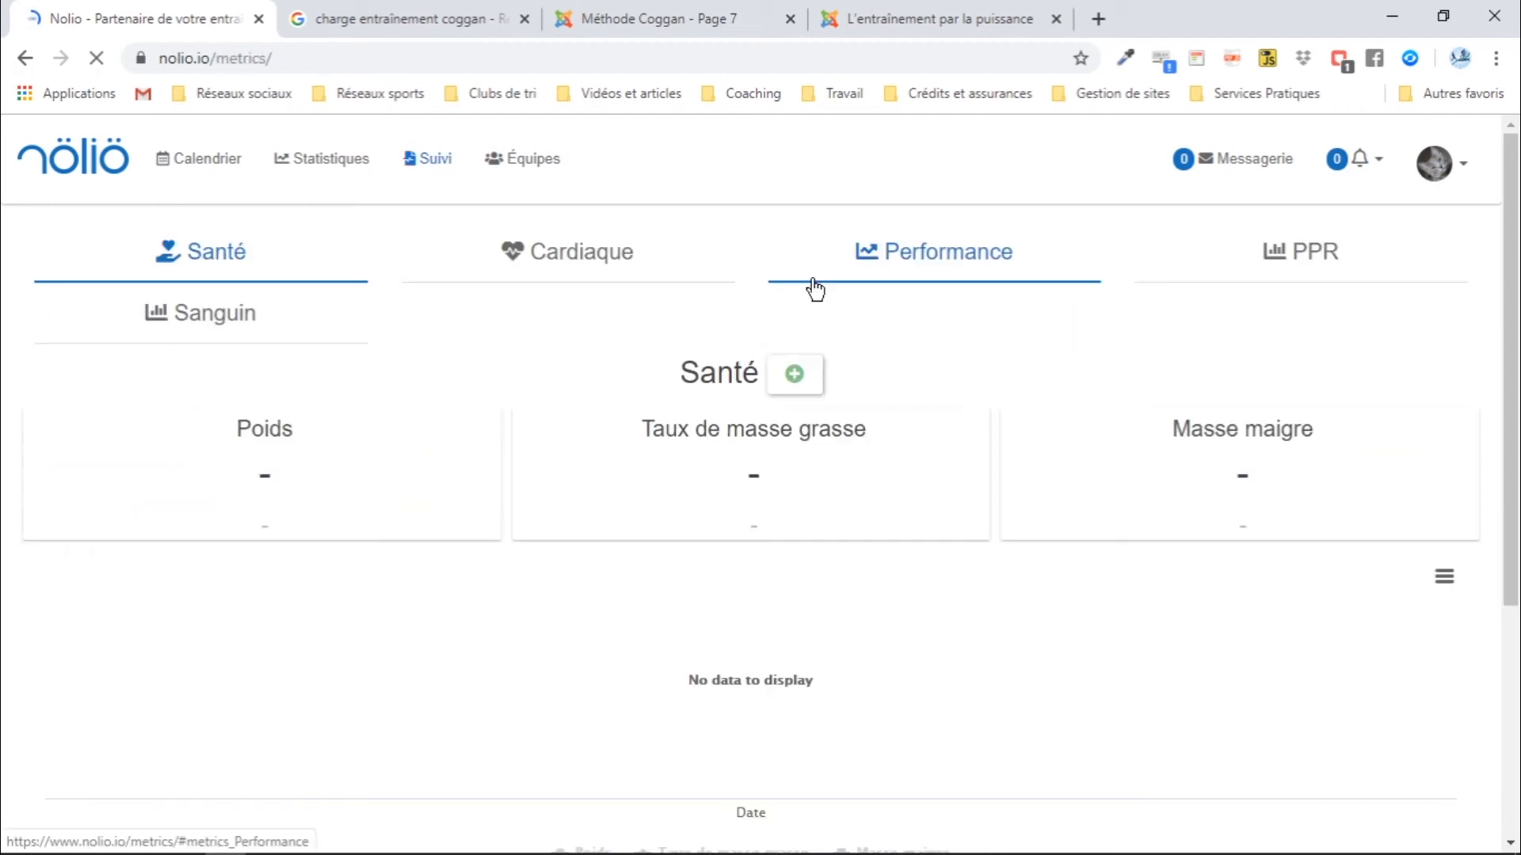
{"action": "left_click", "coordinate": [222, 331]}
{"action": "left_click", "coordinate": [813, 374]}
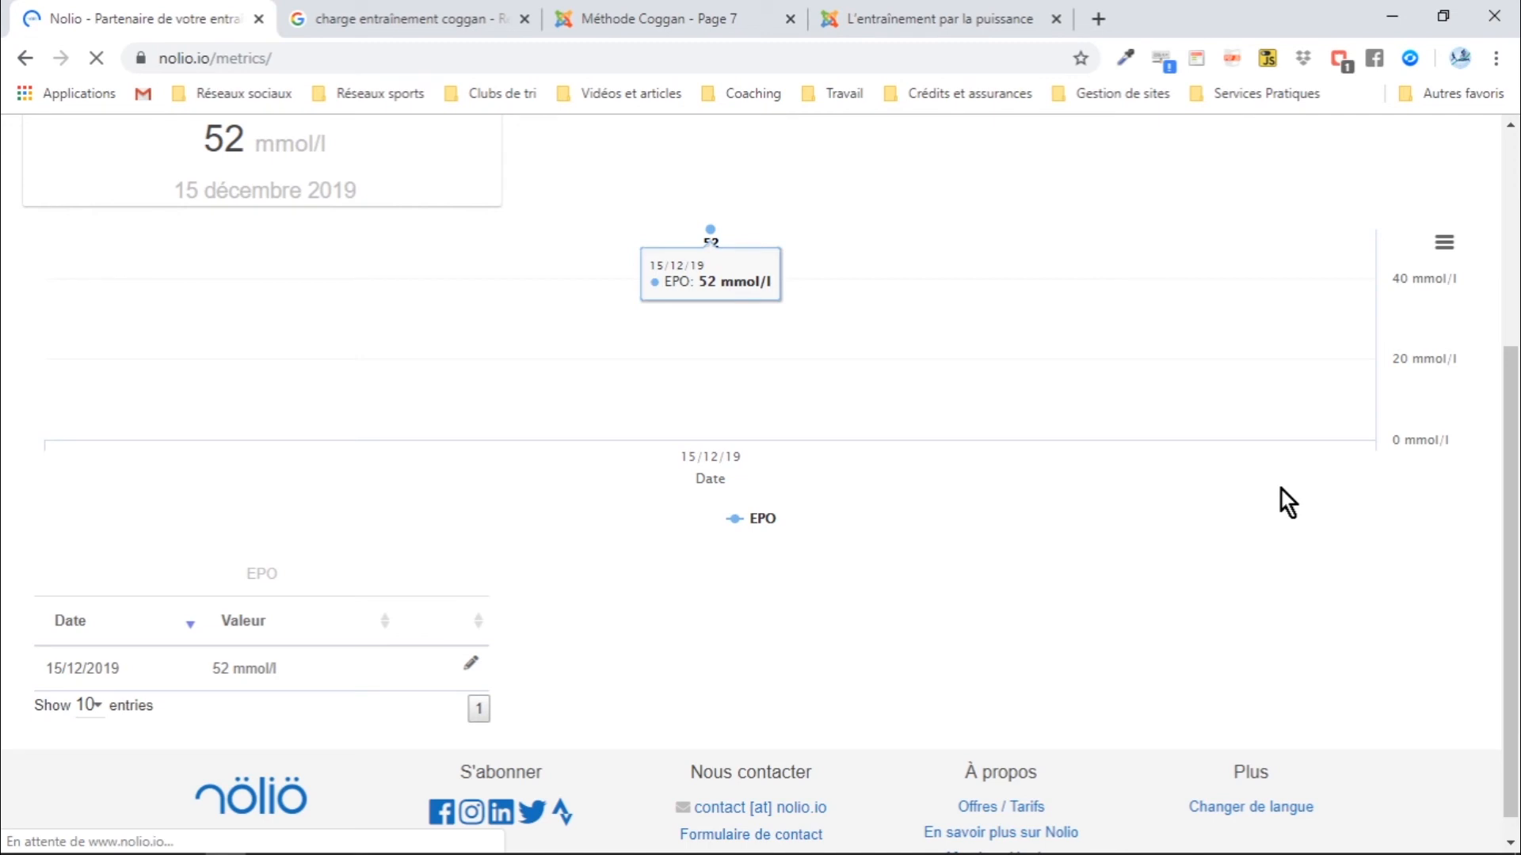
{"action": "scroll", "coordinate": [1204, 391], "scroll_direction": "up", "scroll_amount": 5}
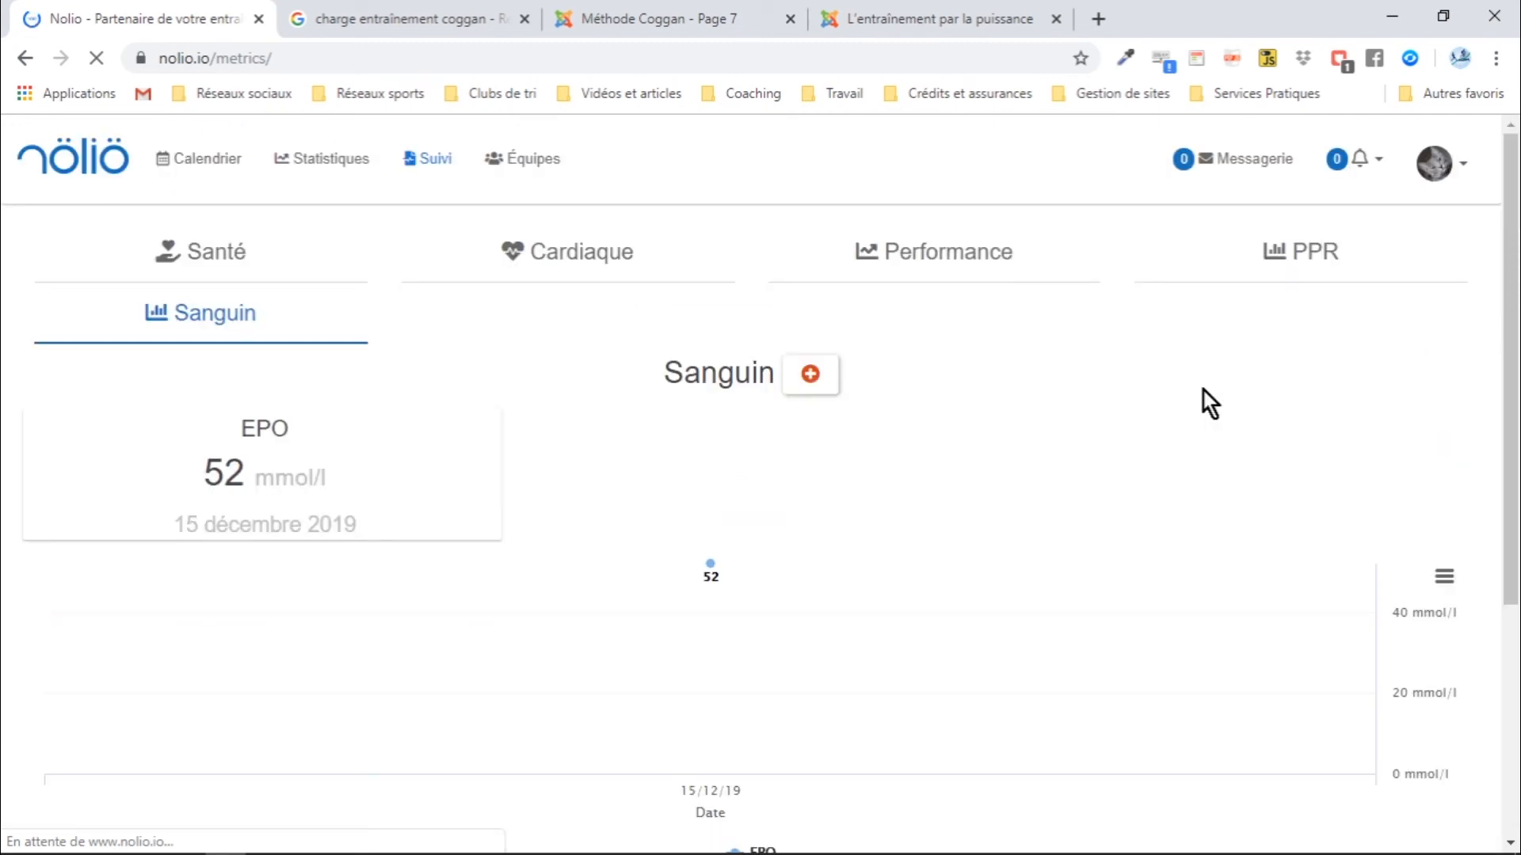
{"action": "mouse_move", "coordinate": [884, 576]}
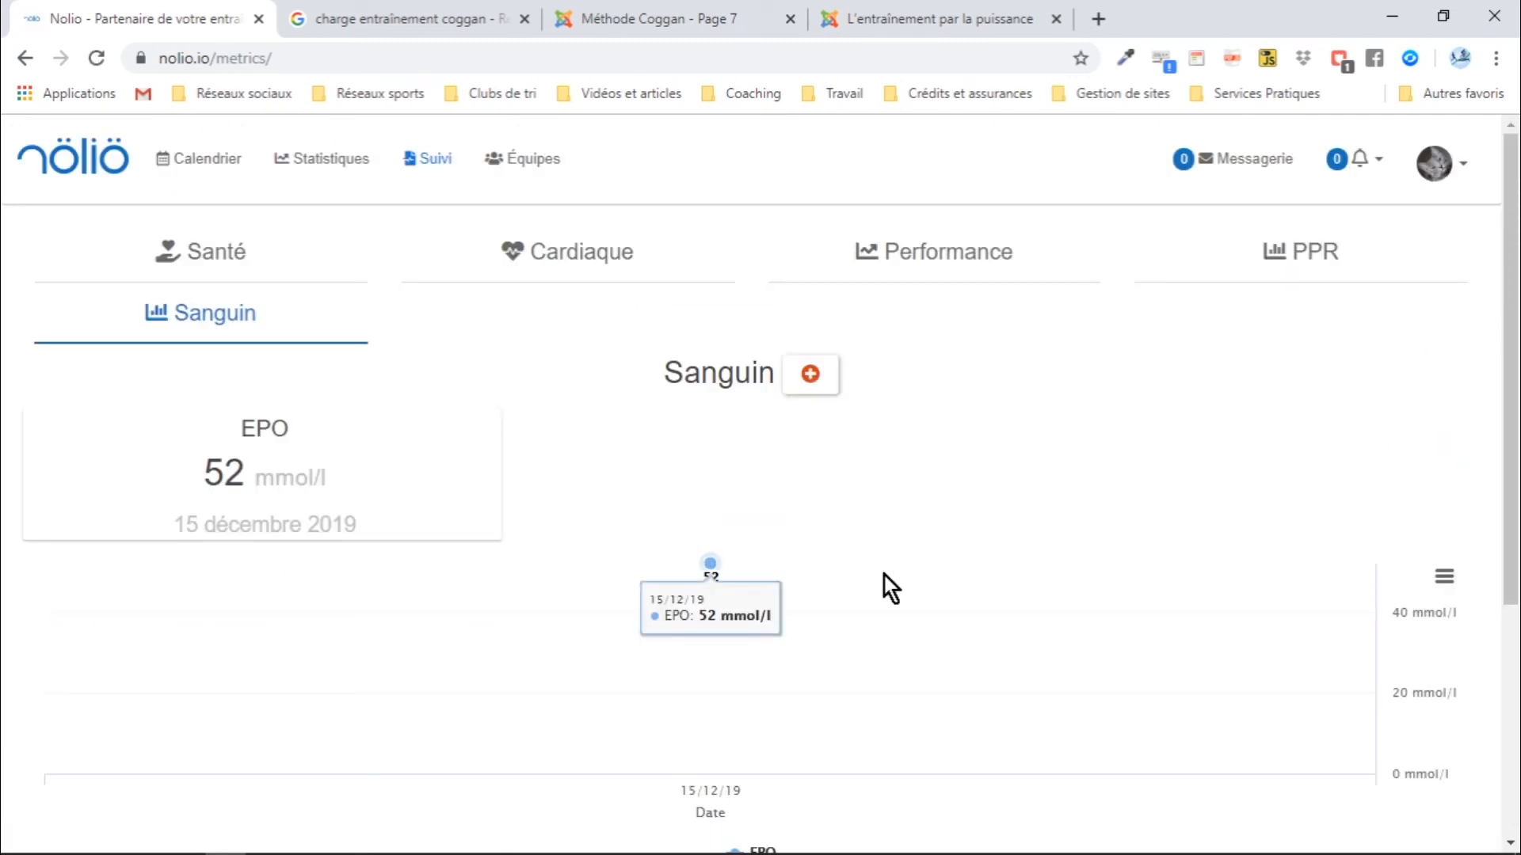